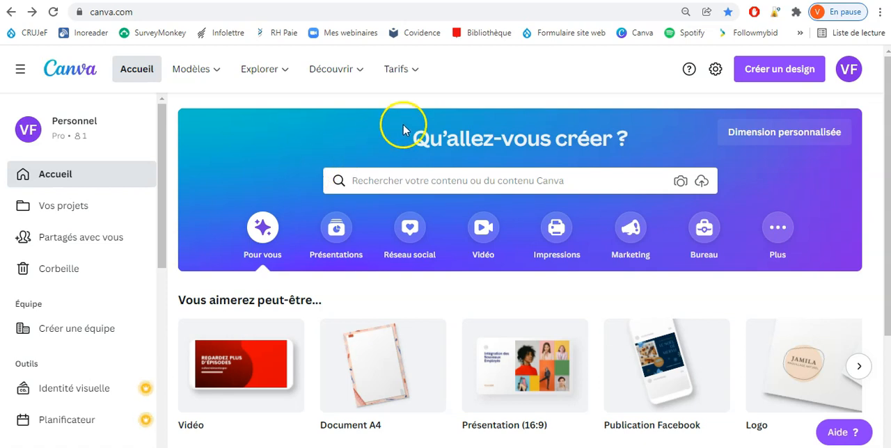
Step: Open the list of formats for a new design and look through the suggested design types
click(790, 73)
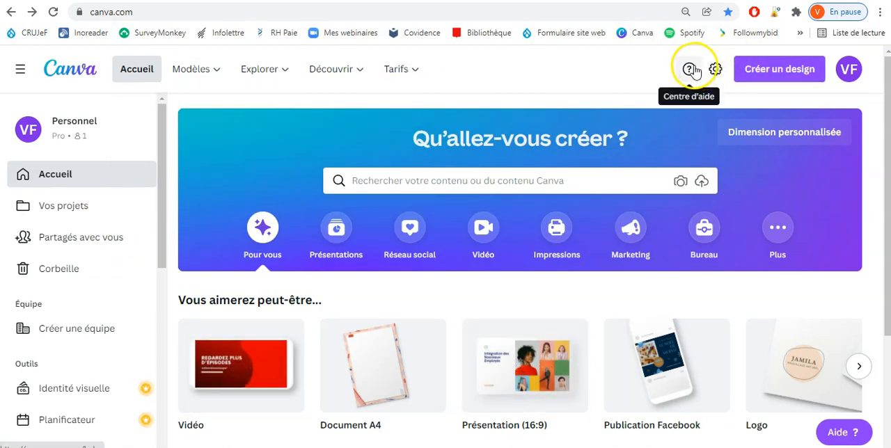
click(786, 72)
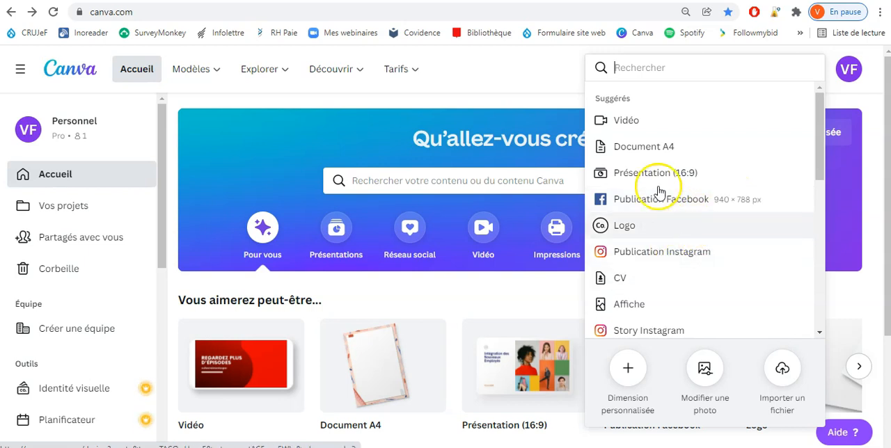
scroll(724, 209, down, 6)
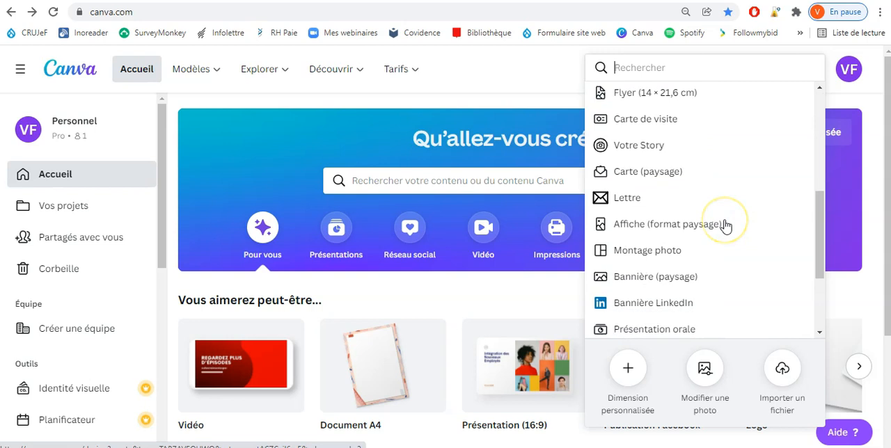
scroll(725, 226, up, 5)
scroll(726, 226, up, 1)
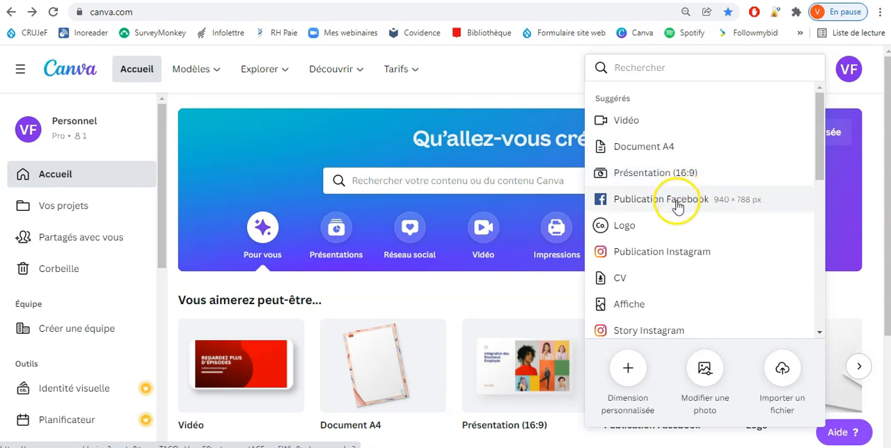
scroll(688, 199, down, 2)
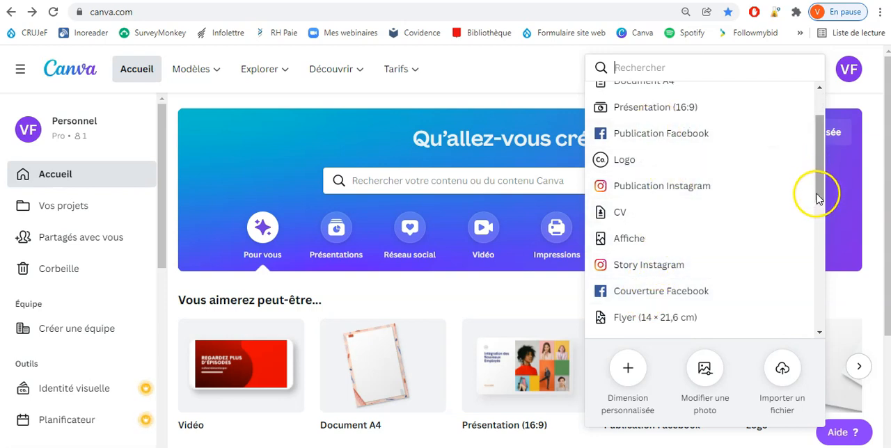
drag(815, 185, 820, 160)
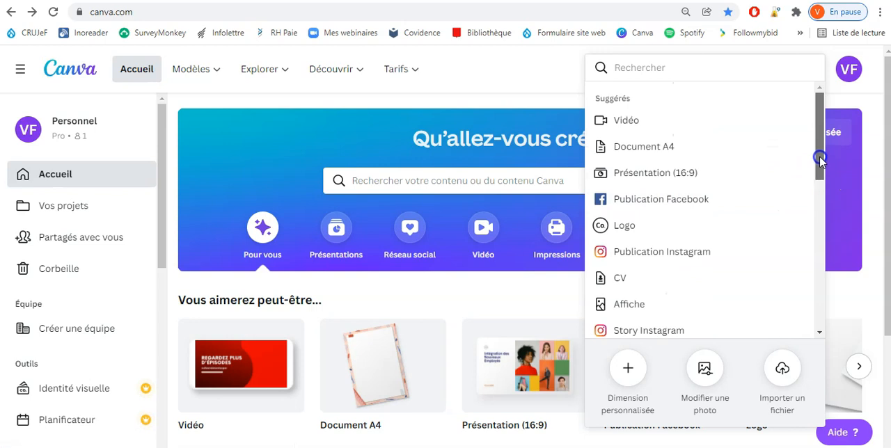
Step: Search the design types for "infographie" and create a new "Infographie chronologique" design
click(755, 71)
text(infographie)
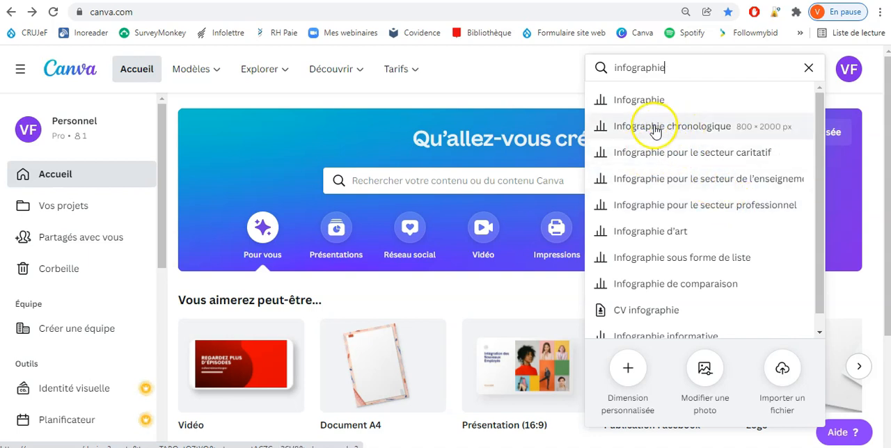
click(646, 129)
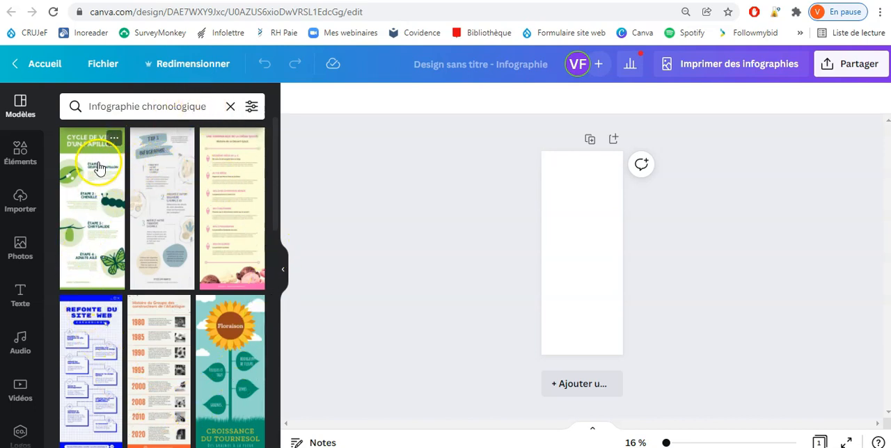
Step: Apply the dark "Gestion des ressources humaines : Le Processus" timeline template to the blank page
scroll(149, 185, down, 2)
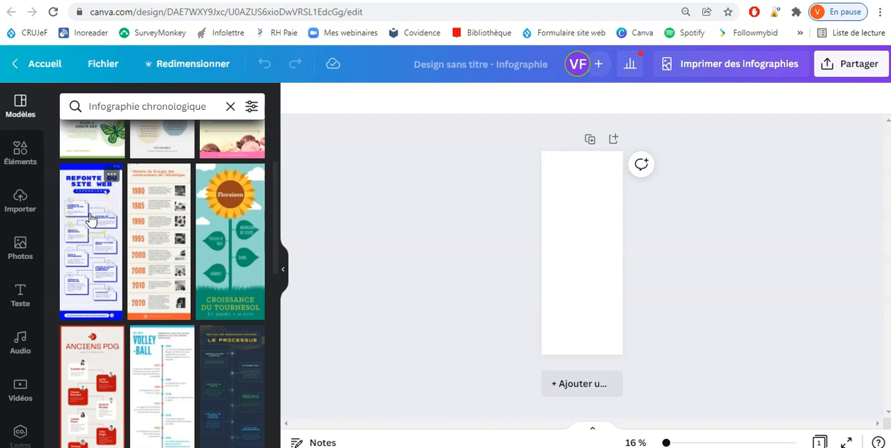
scroll(139, 254, down, 2)
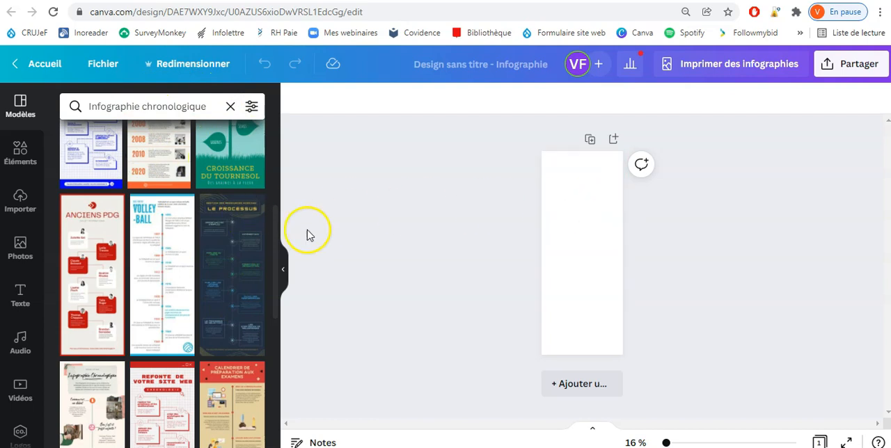
click(239, 247)
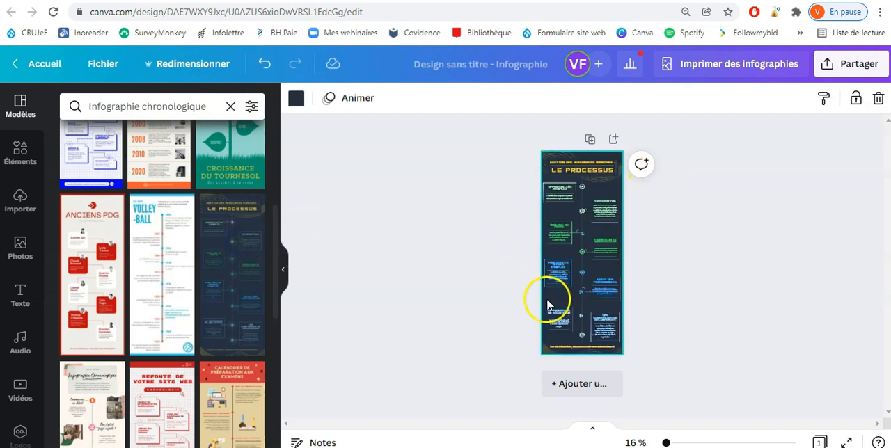
drag(667, 442, 673, 443)
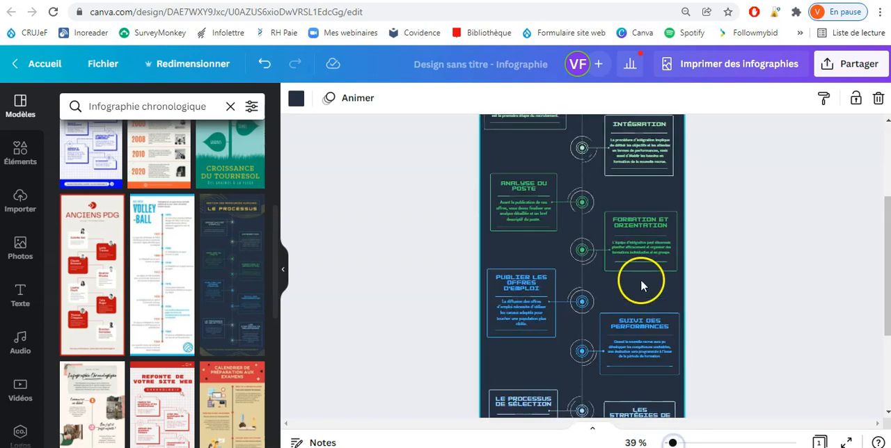
scroll(641, 279, up, 3)
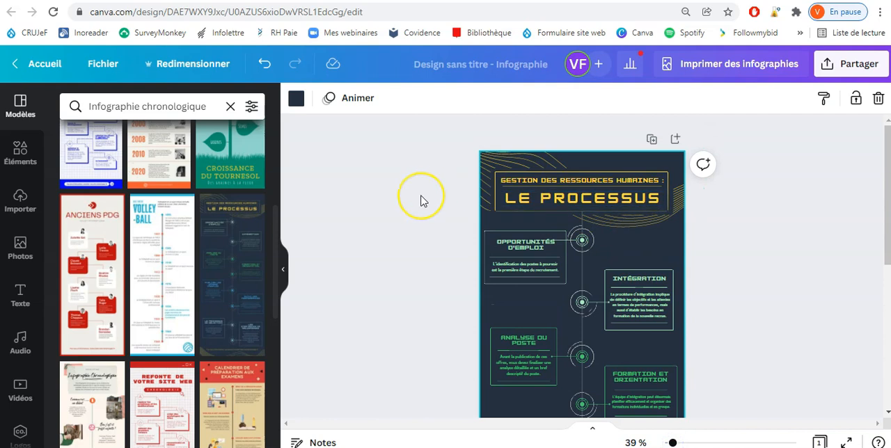
Step: Add a second page after the timeline page and clear the "Infographie chronologique" template search
scroll(420, 201, down, 6)
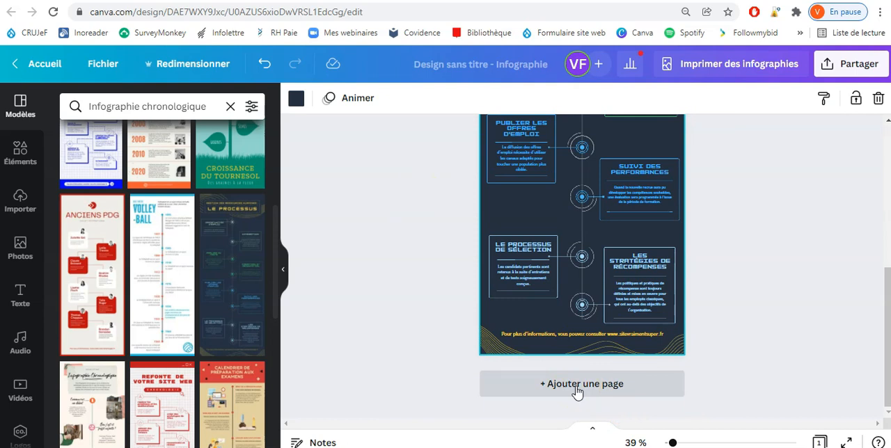
click(576, 384)
scroll(194, 270, up, 1)
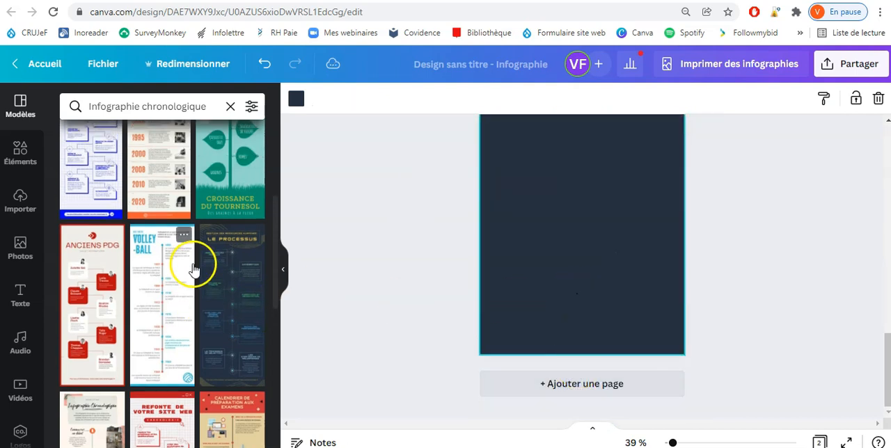
scroll(190, 264, up, 3)
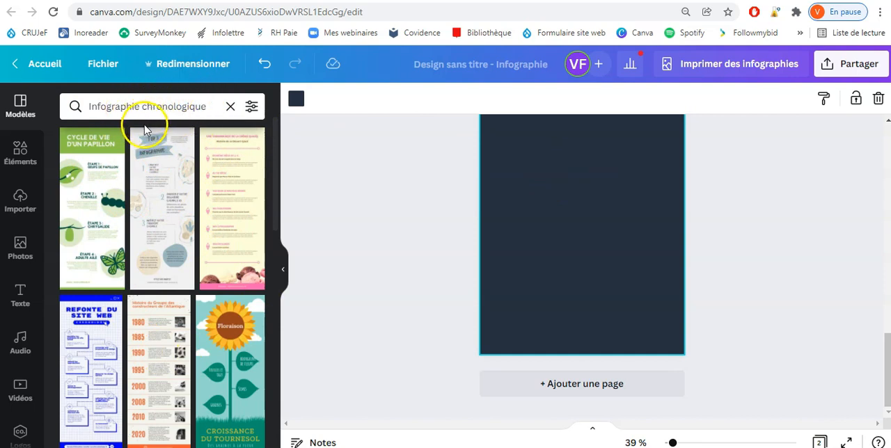
click(230, 107)
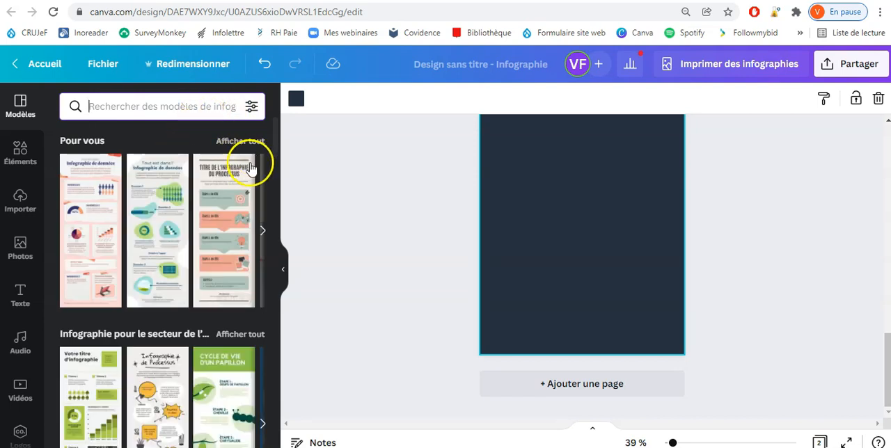
Step: Find the "Infographie informative" template category and show all of its templates
scroll(202, 189, down, 1)
scroll(202, 188, down, 7)
scroll(147, 202, down, 4)
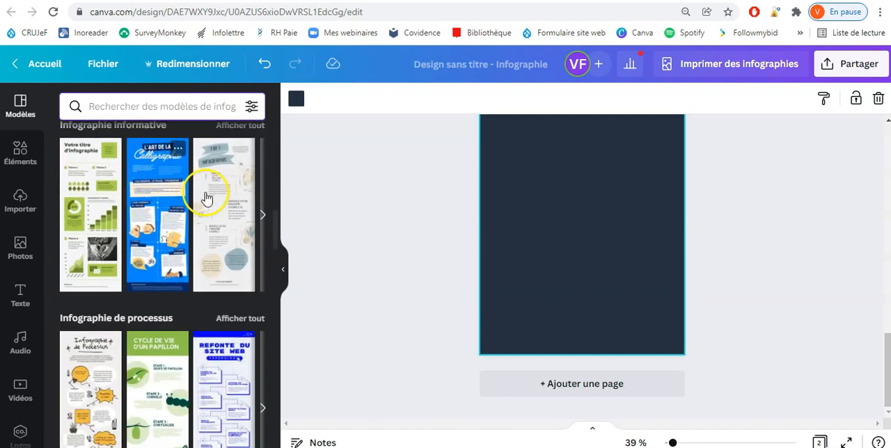
scroll(174, 184, up, 2)
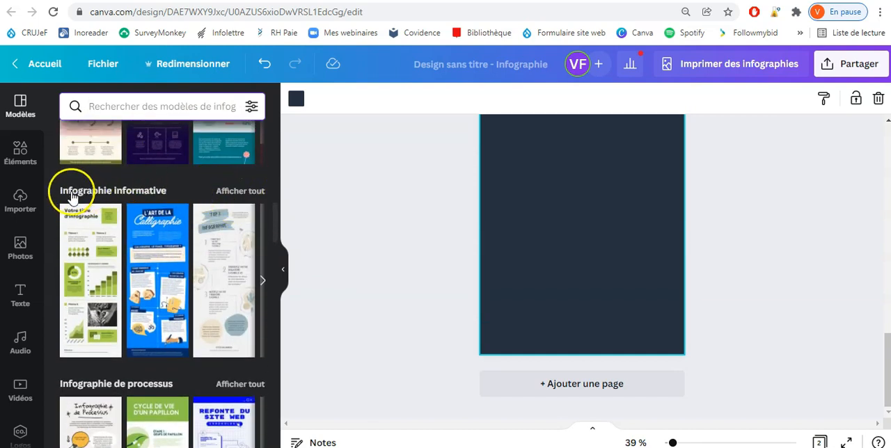
click(249, 192)
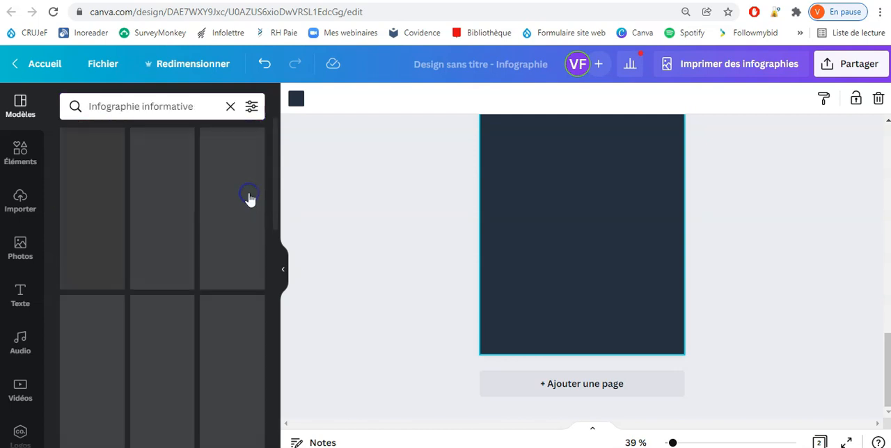
Step: Apply the "Tout est dans l'Infographie de données" template to page 2
scroll(155, 196, down, 5)
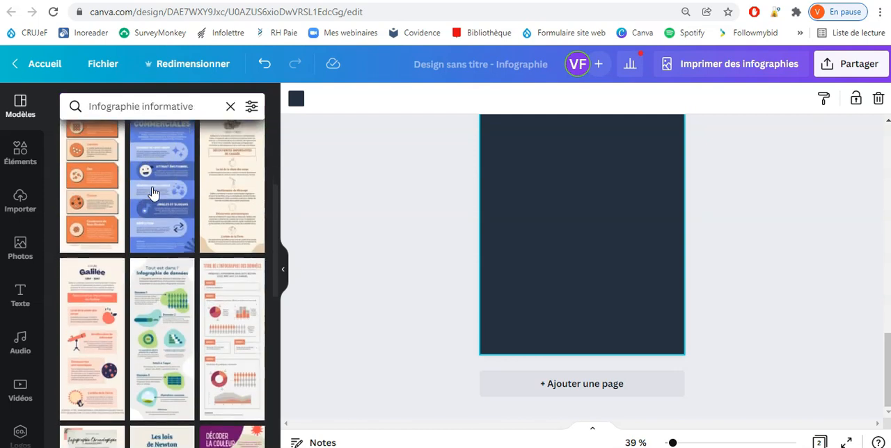
scroll(153, 194, down, 3)
drag(160, 209, 497, 232)
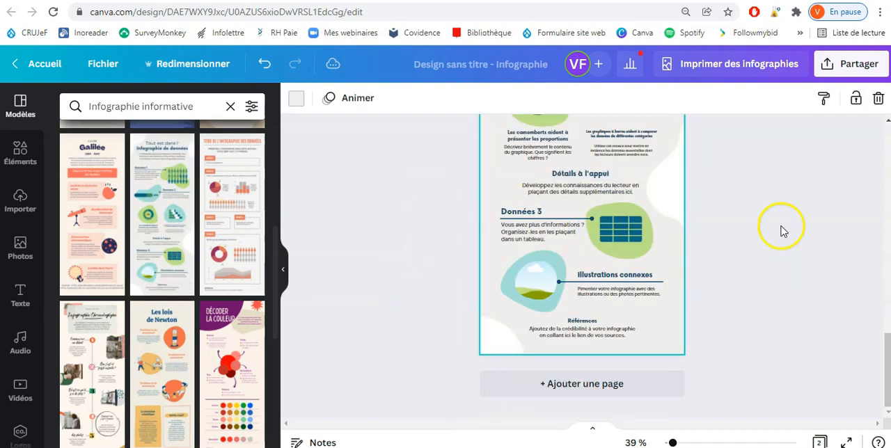
scroll(599, 223, up, 10)
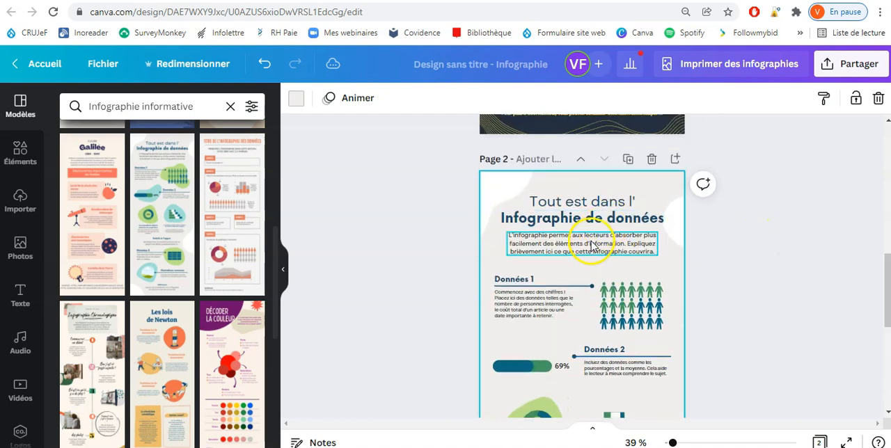
scroll(759, 202, up, 5)
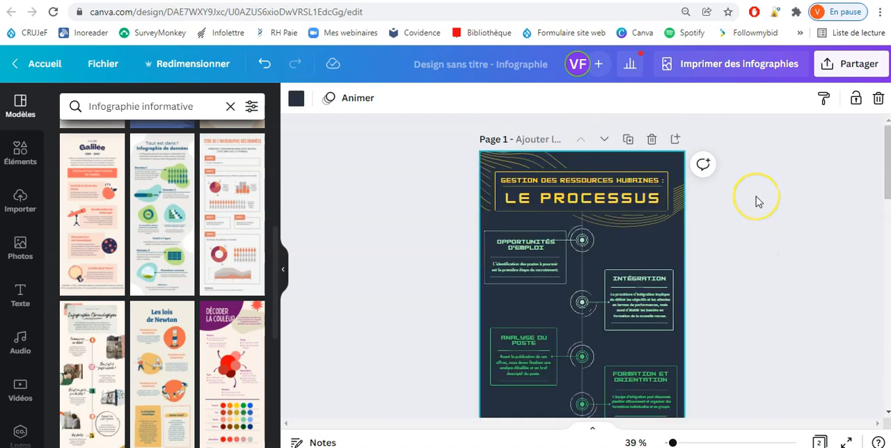
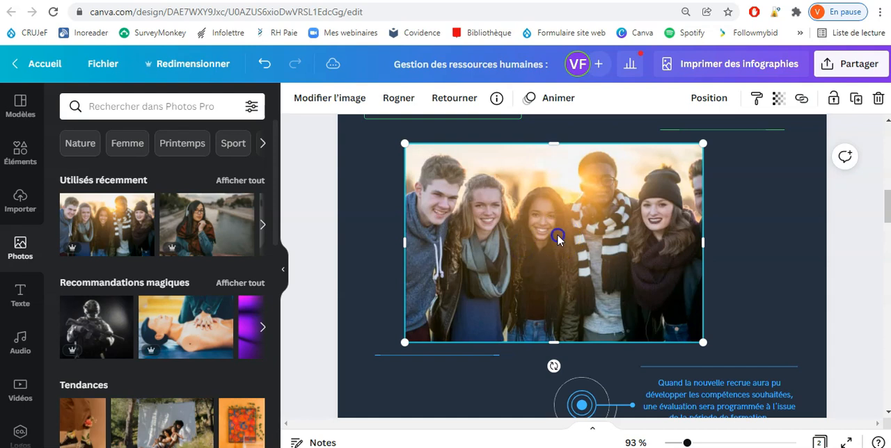
Step: Crop the group photo from its upper-left corner to cut out the leftmost person, and move it slightly up on the page
drag(402, 144, 469, 172)
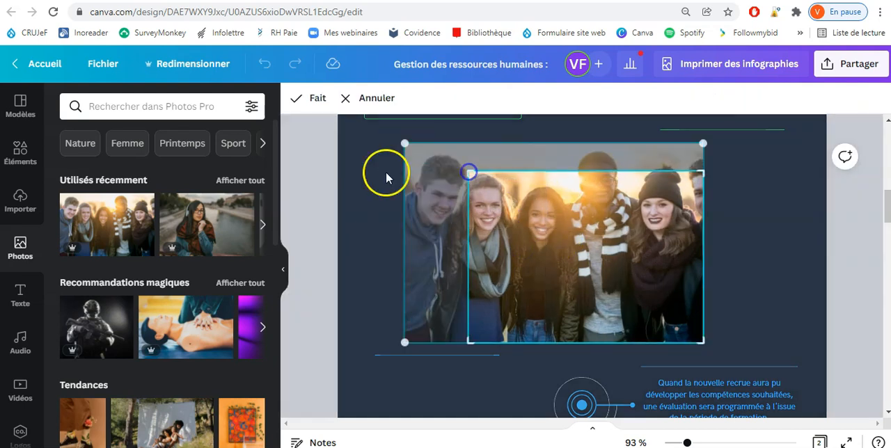
click(386, 177)
drag(555, 259, 534, 235)
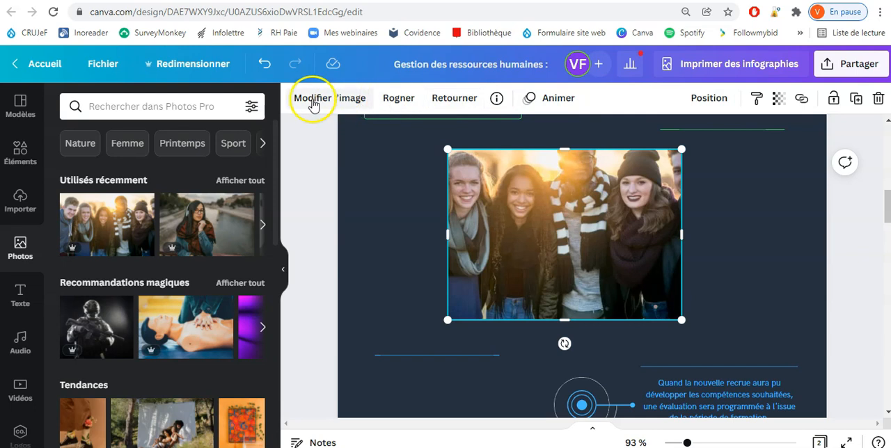
click(400, 98)
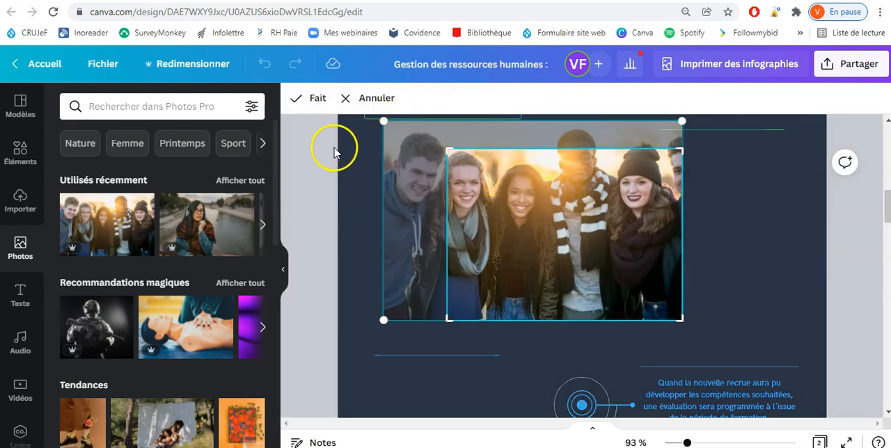
click(377, 98)
Step: Try flipping the group photo horizontally and vertically, reversing each flip
click(455, 100)
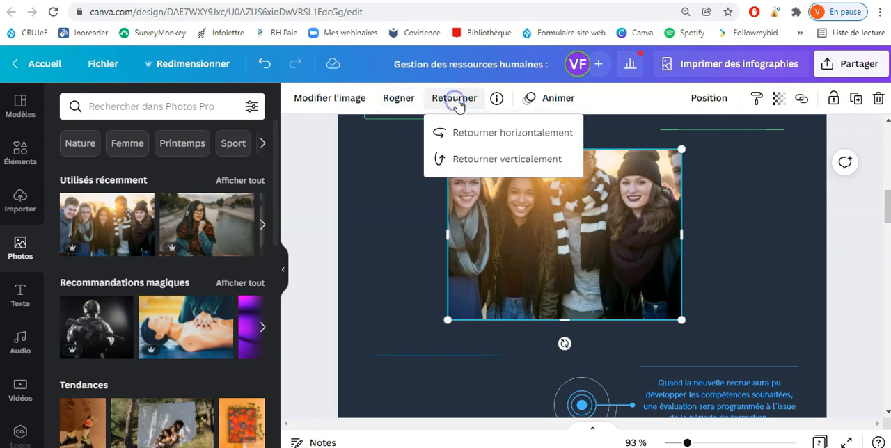
click(465, 134)
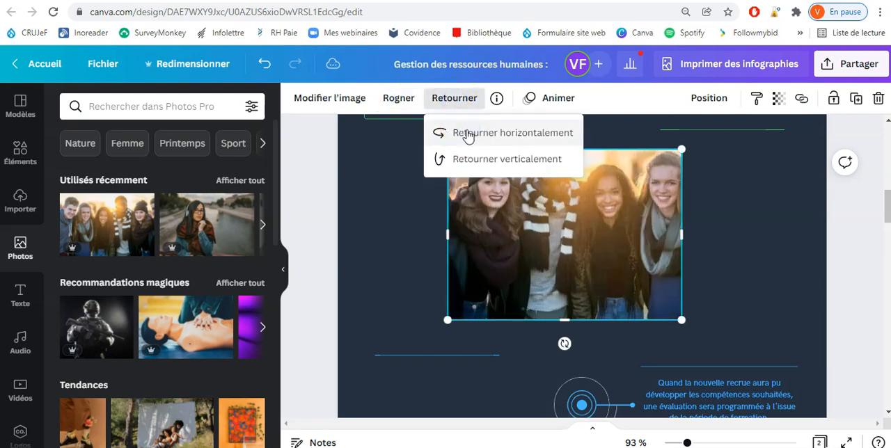
click(468, 135)
click(462, 161)
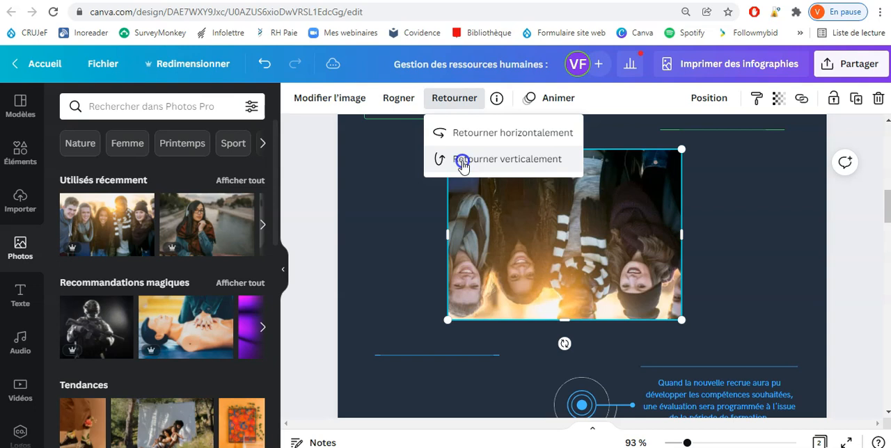
click(463, 160)
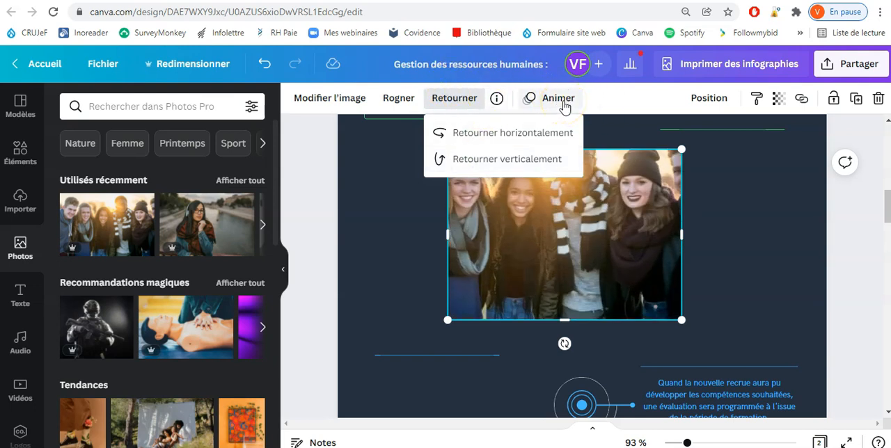
click(618, 103)
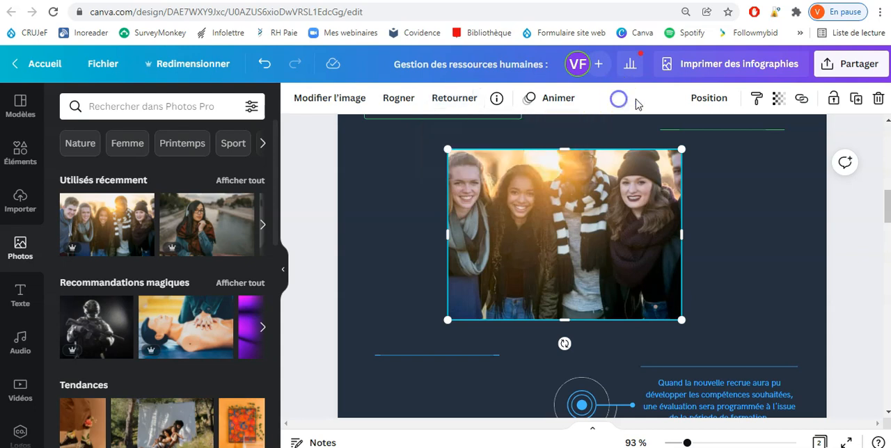
Step: Try the transparency setting on the group photo, leaving it at 100
click(778, 98)
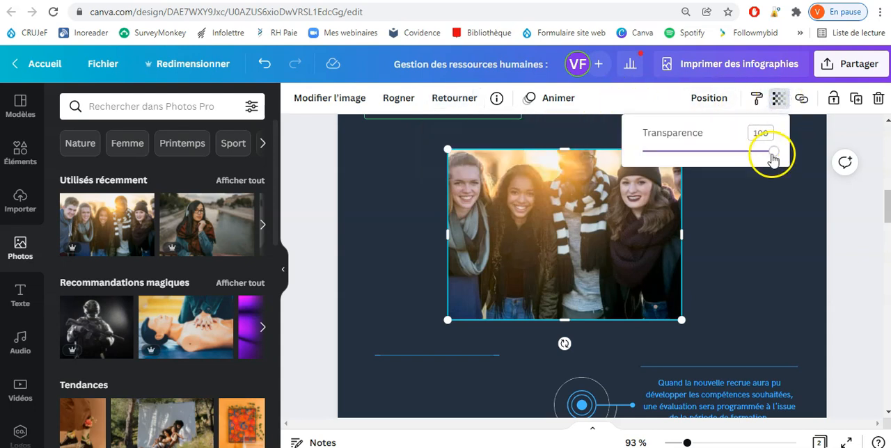
mouse_move(775, 158)
mouse_down()
mouse_move(677, 155)
mouse_move(781, 156)
mouse_up()
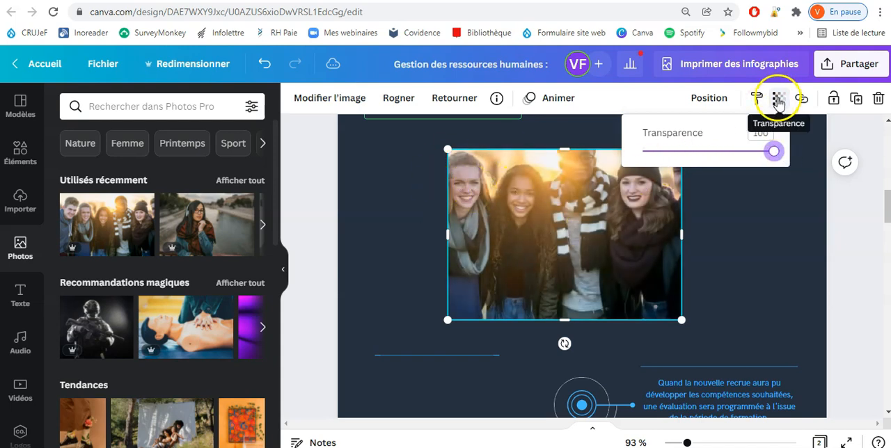
click(578, 183)
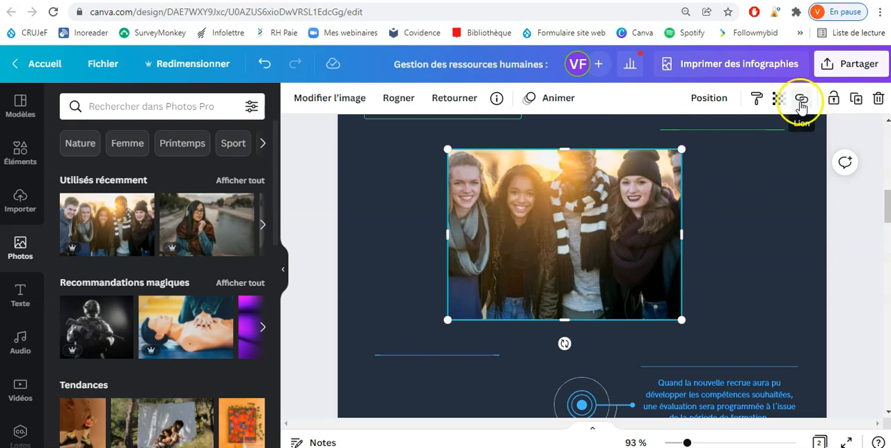
Step: Browse the photo's adjustments and full filter collection, and apply the Festive filter to the group photo
click(313, 100)
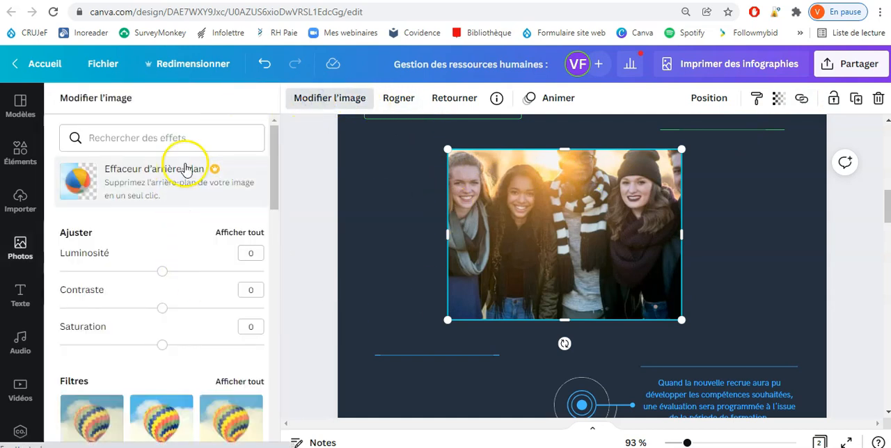
scroll(276, 151, down, 1)
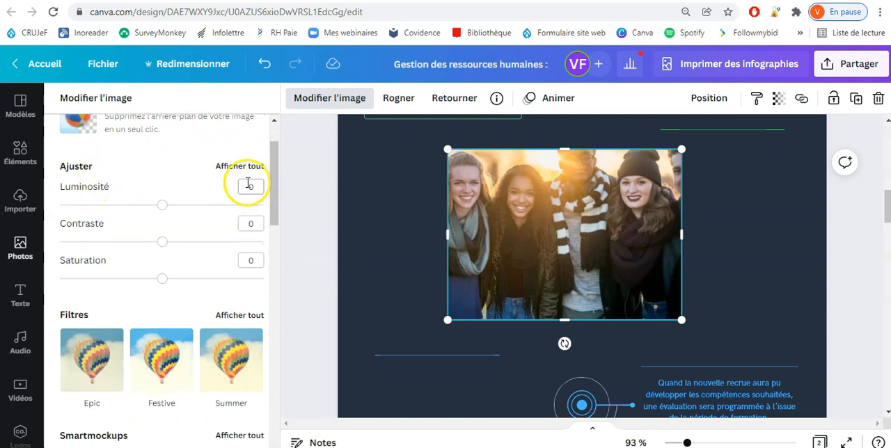
drag(274, 206, 272, 249)
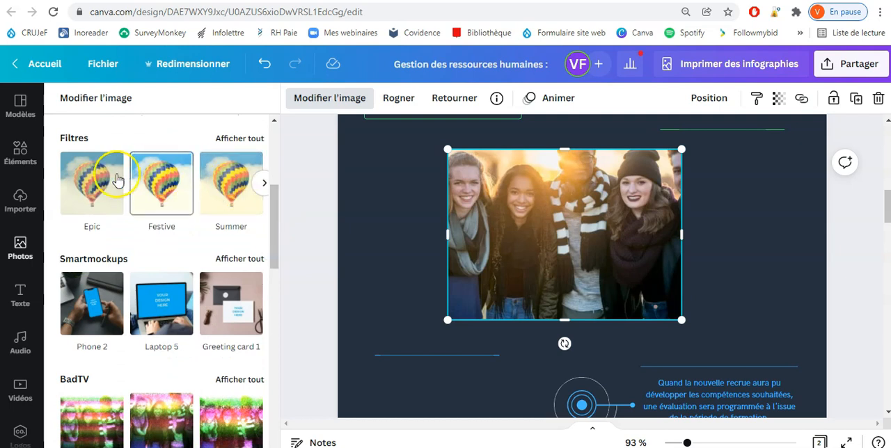
click(240, 139)
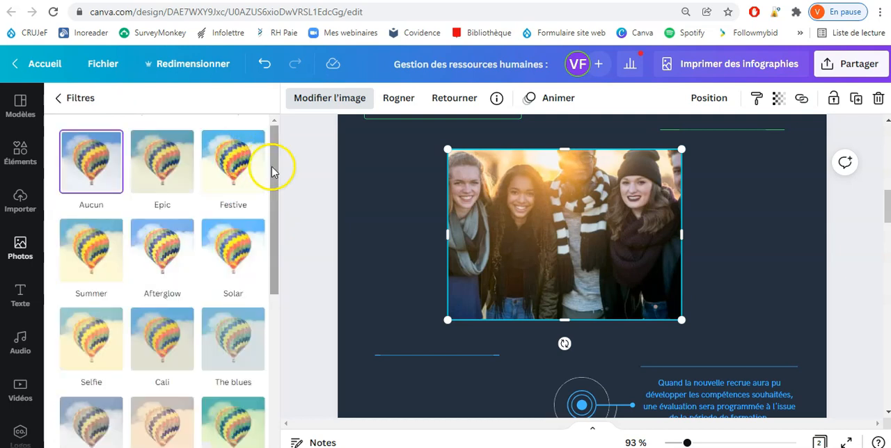
click(243, 170)
click(242, 169)
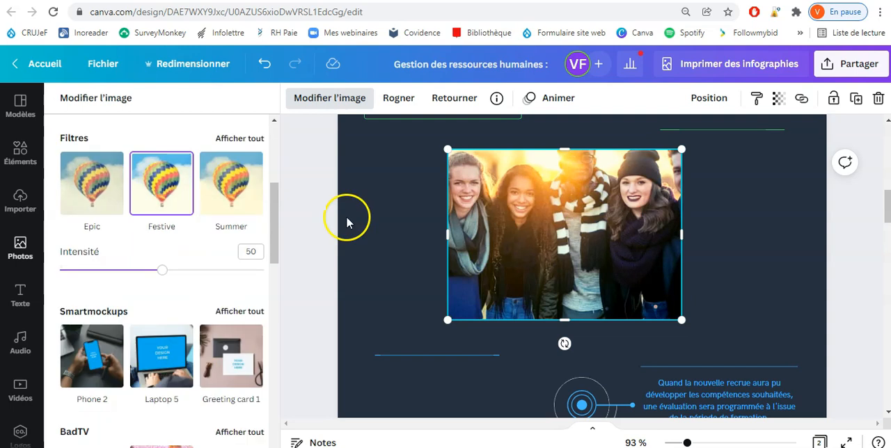
Step: Bring up the text options and delete the group photo from the page
click(21, 249)
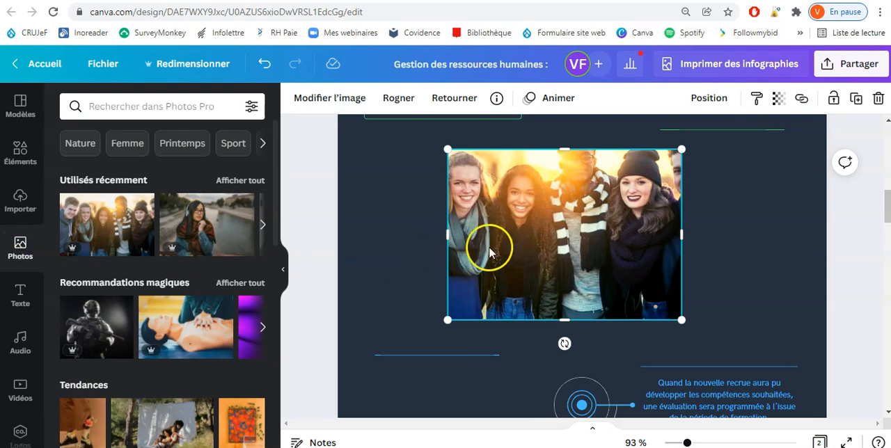
click(20, 295)
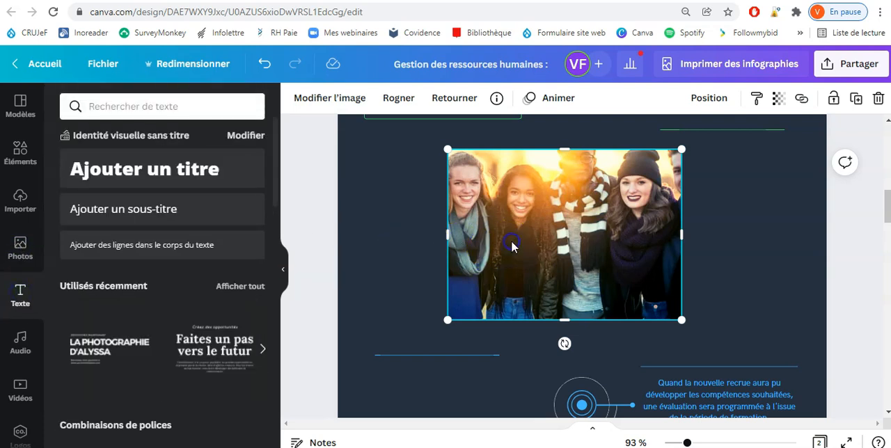
key(Delete)
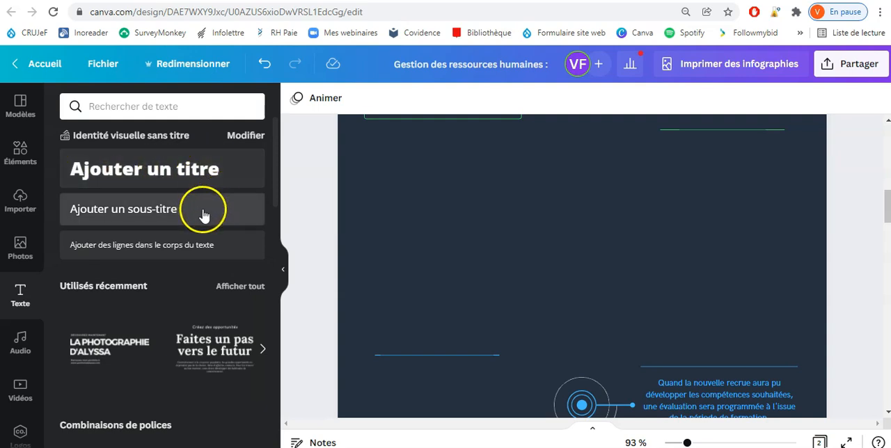
Step: Add a default title, subtitle and body text line to the page's empty area, with the title moved up above the others
click(178, 169)
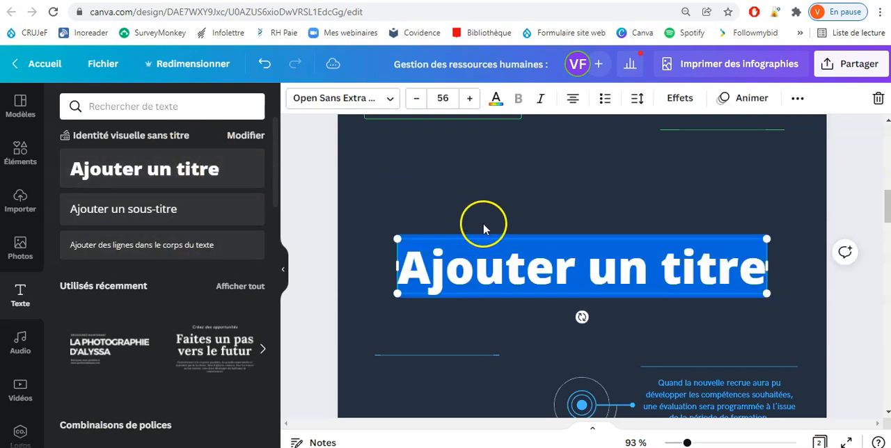
click(503, 193)
drag(514, 265, 477, 173)
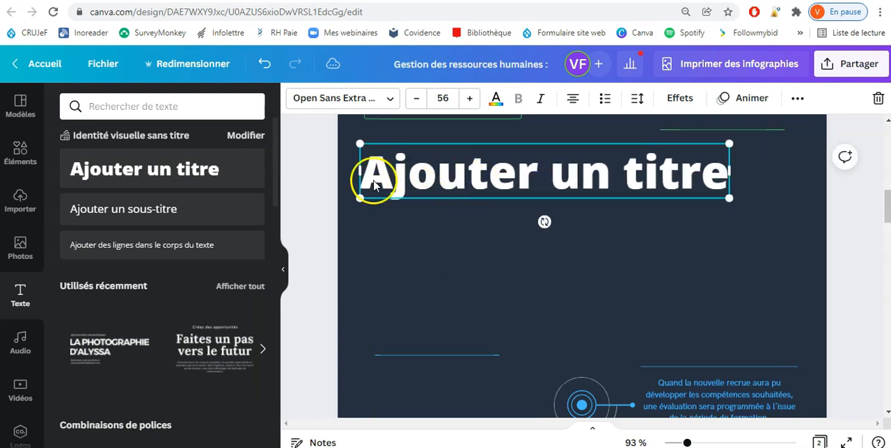
click(167, 216)
click(495, 232)
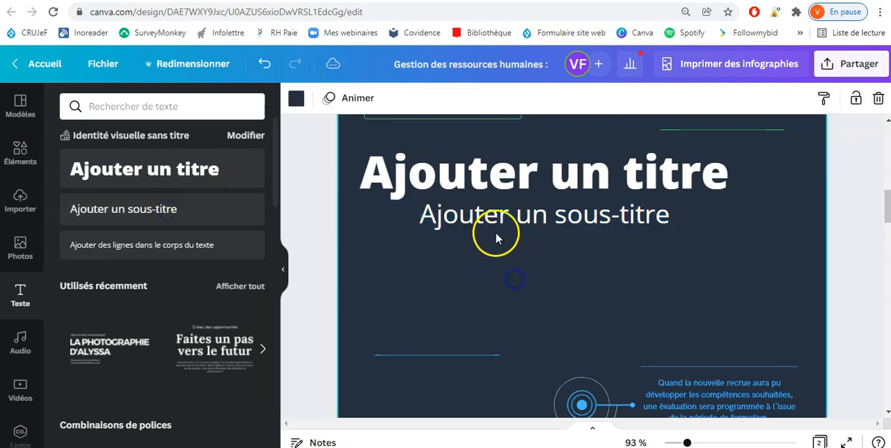
click(185, 254)
click(485, 322)
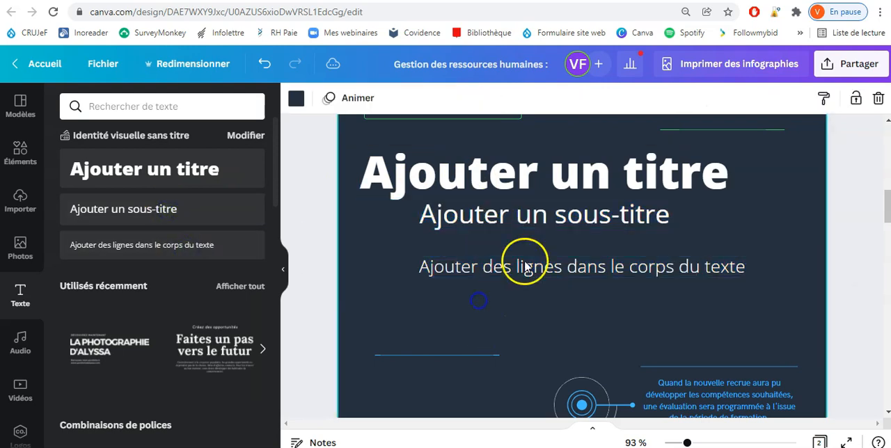
Step: Delete the default body text line, subtitle and title from the page
click(528, 226)
click(521, 265)
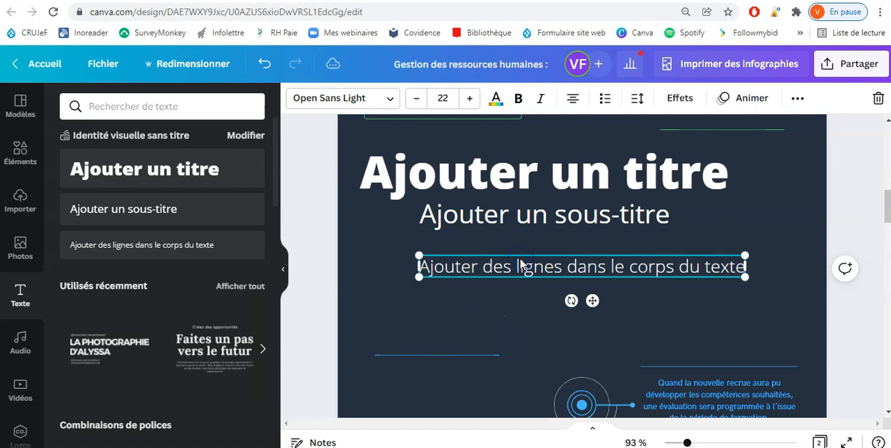
key(Delete)
click(517, 216)
key(Delete)
click(518, 184)
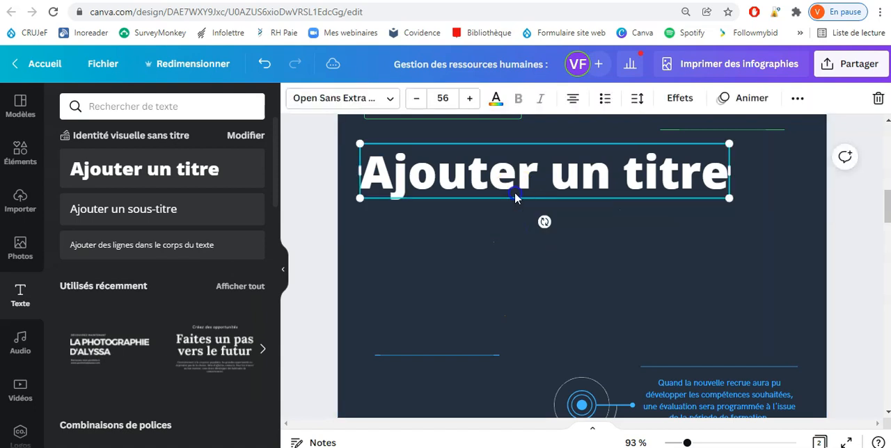
key(Delete)
Step: Browse the font combinations and place the recently used photography portfolio text design in the page's empty area
scroll(176, 206, down, 3)
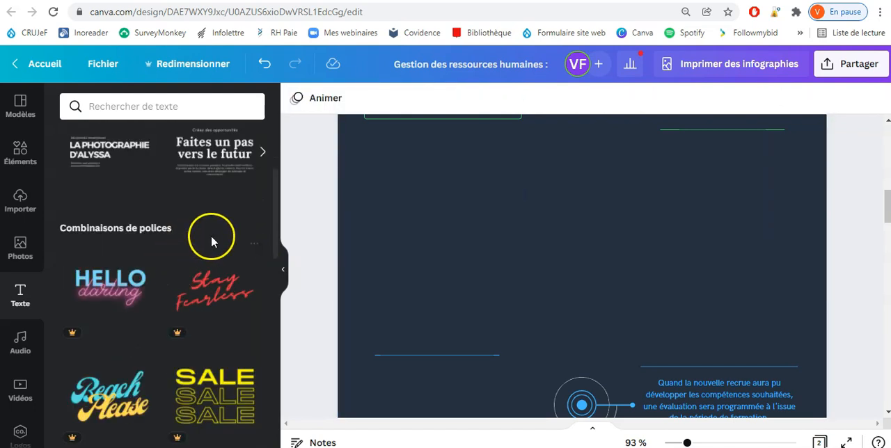
drag(279, 239, 273, 216)
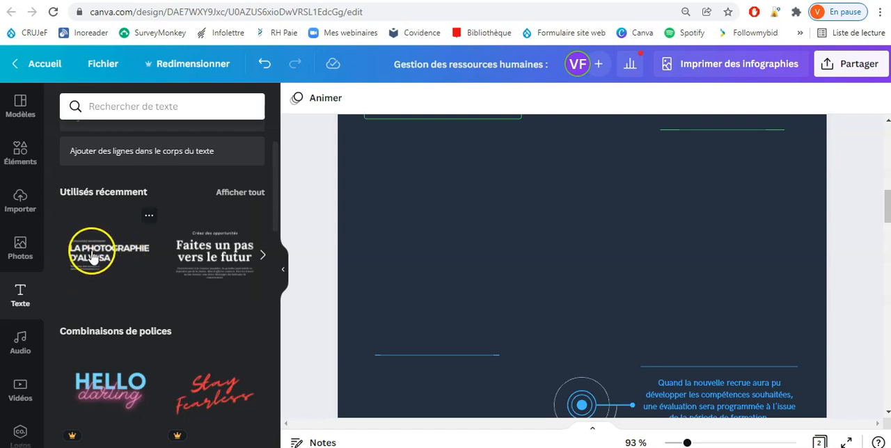
drag(91, 256, 419, 206)
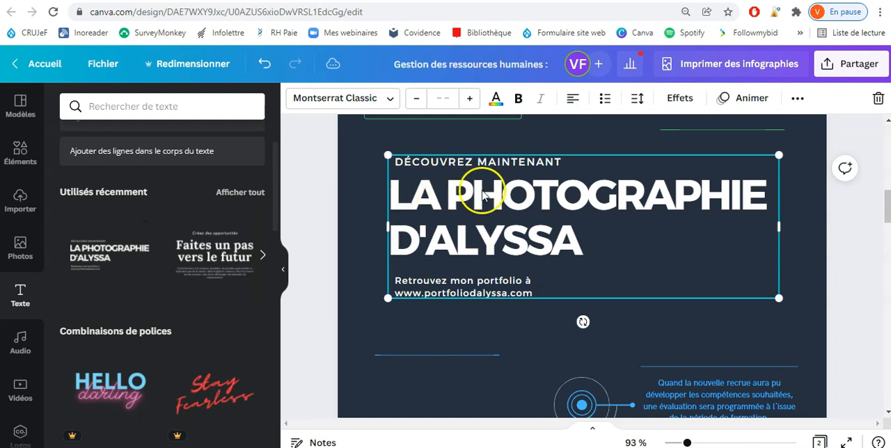
drag(451, 225, 439, 215)
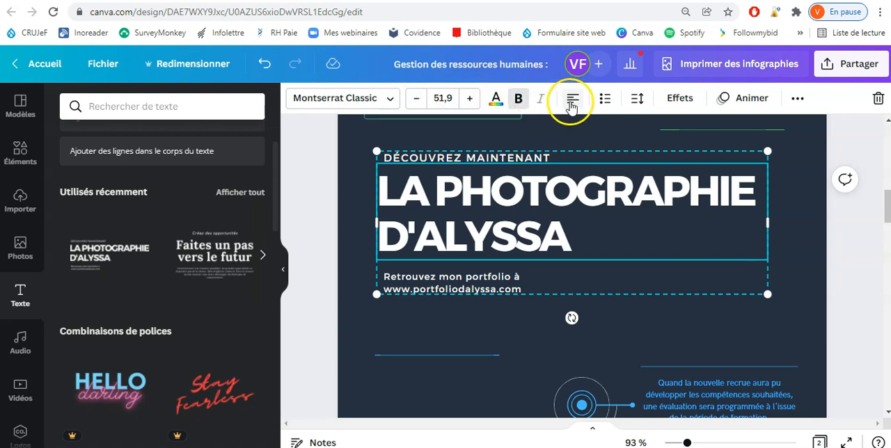
Step: Bring up the audio library and delete the photography portfolio text design from the page
scroll(34, 251, down, 2)
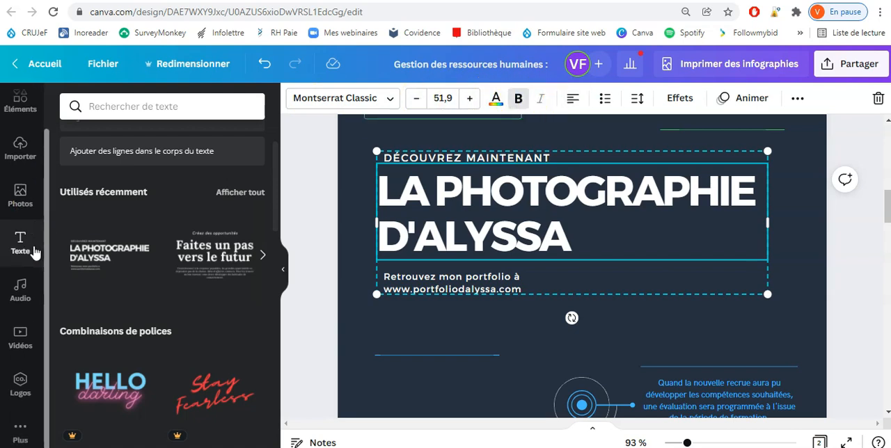
click(20, 292)
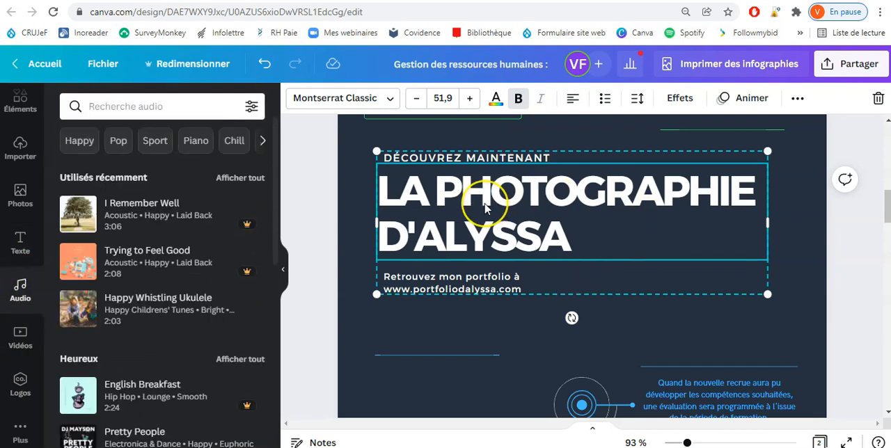
click(392, 143)
drag(366, 136, 488, 321)
key(Delete)
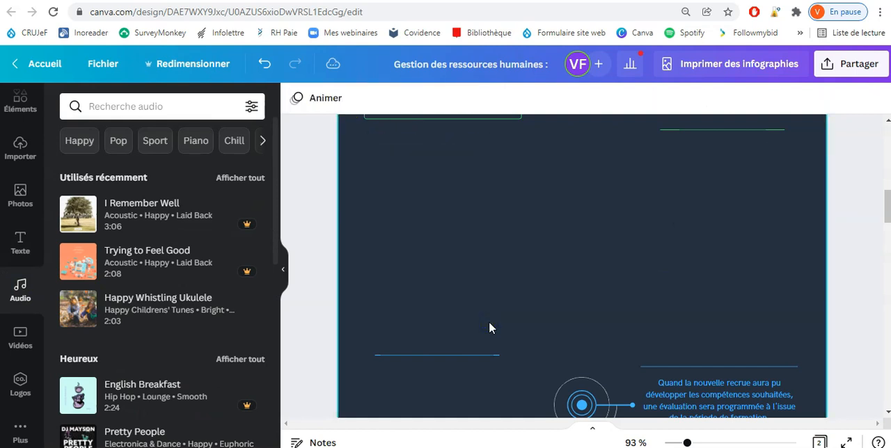
Step: Look through the available audio tracks and bring up the video library
click(435, 317)
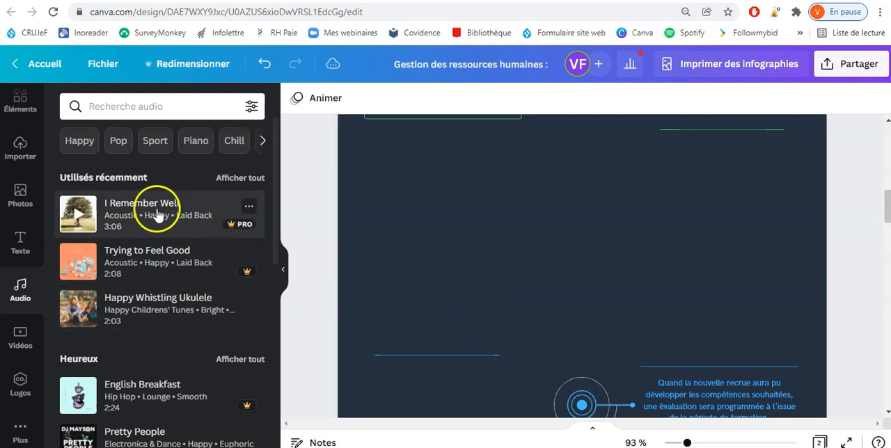
scroll(160, 230, down, 3)
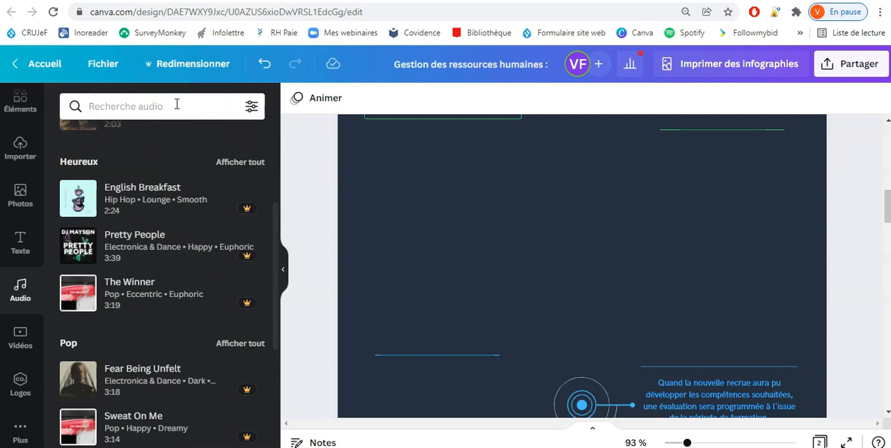
click(21, 336)
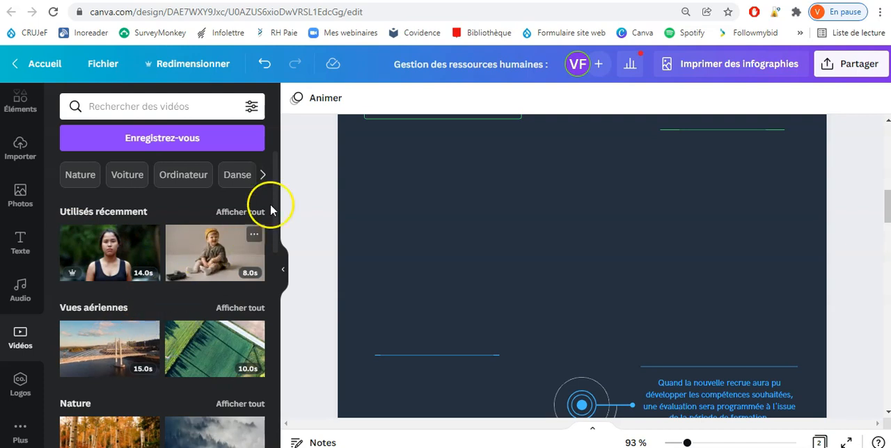
Step: Place the recently used 8-second toddler video on the page, shrink it to about 445 by 250 and move it into the empty area
click(204, 257)
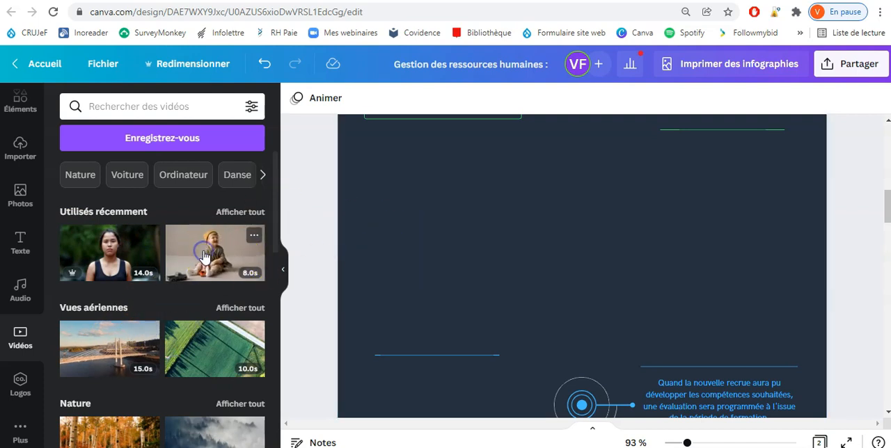
drag(486, 248, 483, 281)
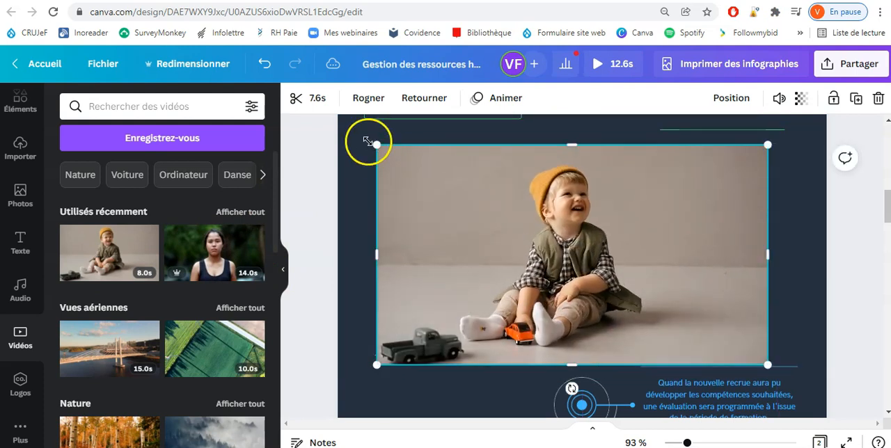
drag(380, 156, 496, 214)
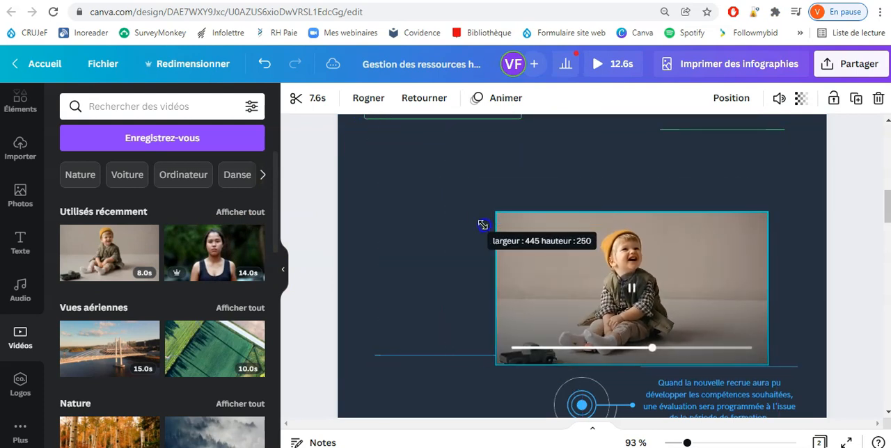
drag(547, 276, 407, 218)
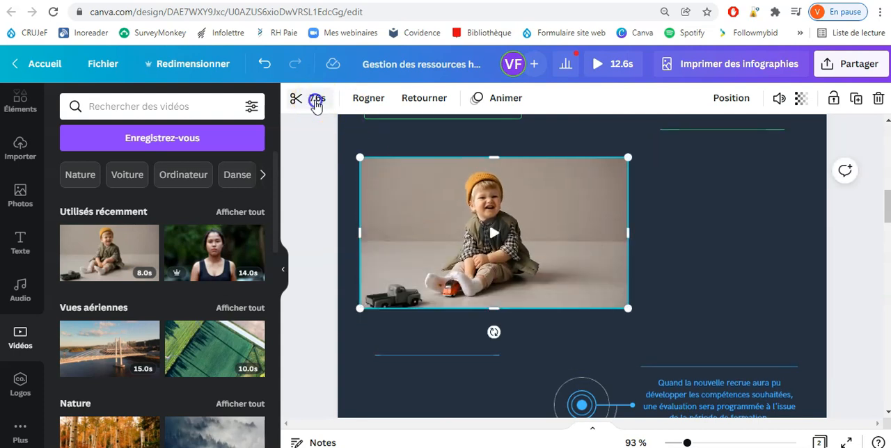
Step: Trim the first 3.0 seconds off the toddler video to leave a 4.5-second clip
click(315, 102)
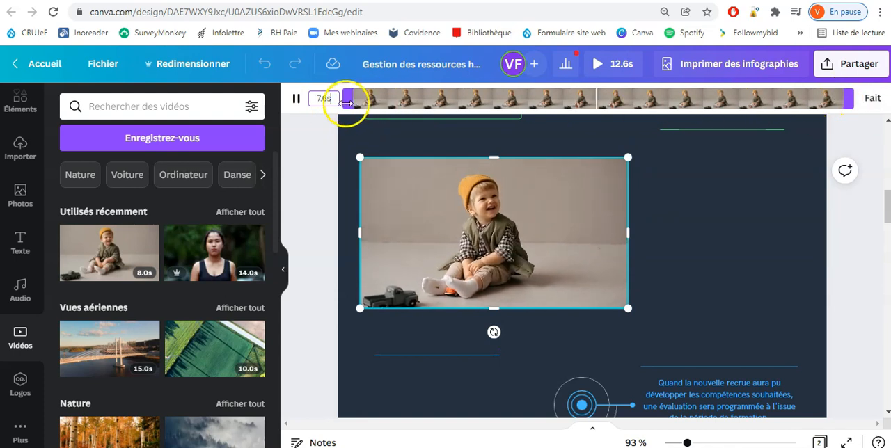
drag(353, 99, 547, 101)
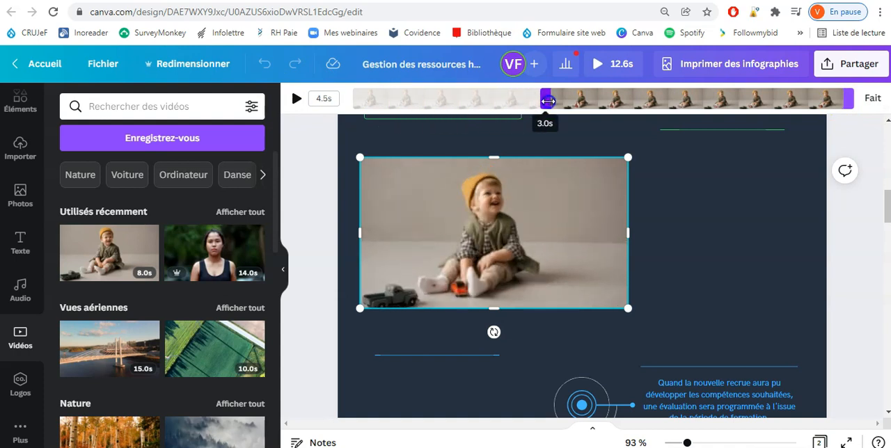
click(873, 98)
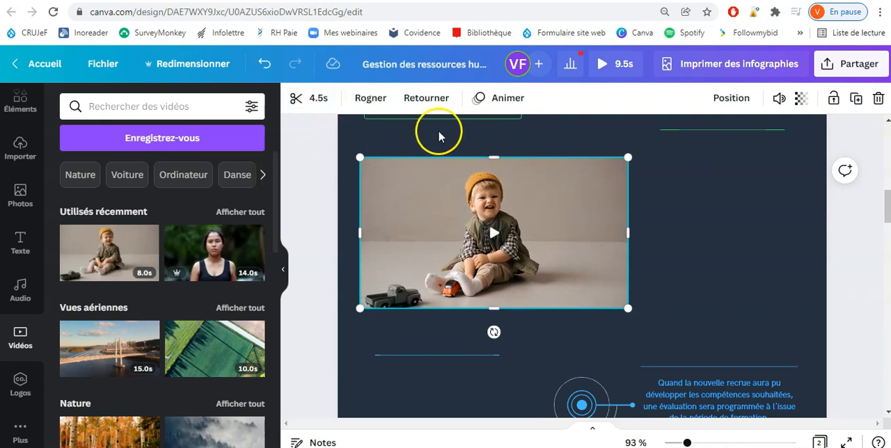
Step: Flip the toddler video horizontally, then flip it back to its original orientation
click(425, 99)
click(446, 134)
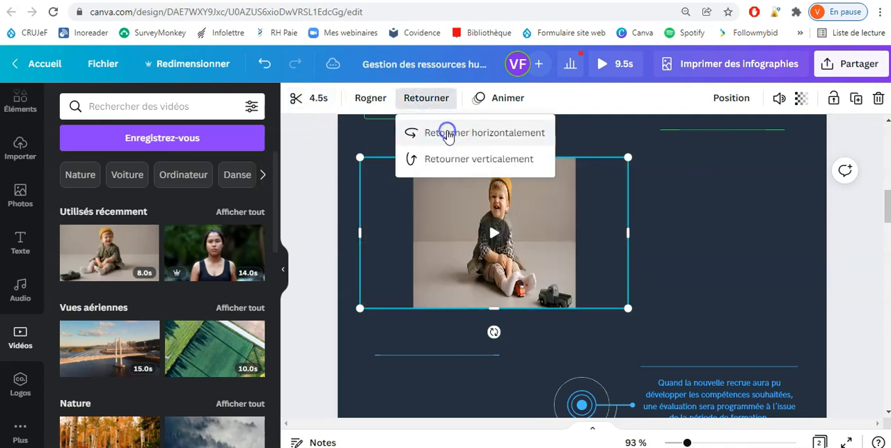
click(448, 135)
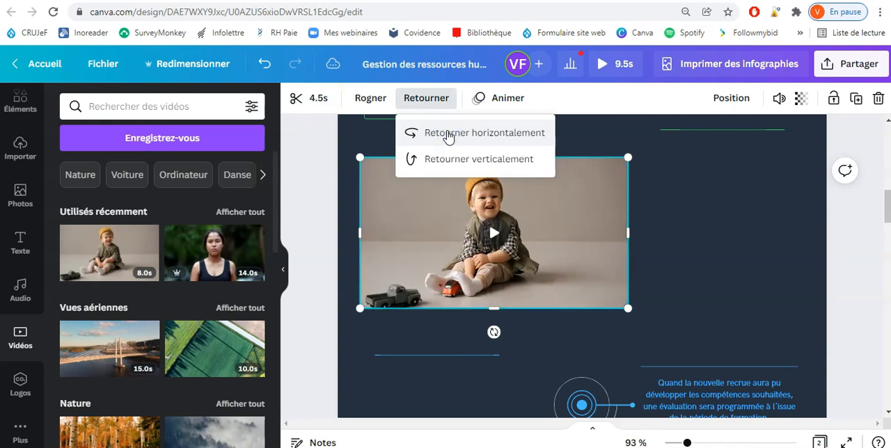
Step: Try out the crop frame on the toddler video and check its volume setting
click(369, 98)
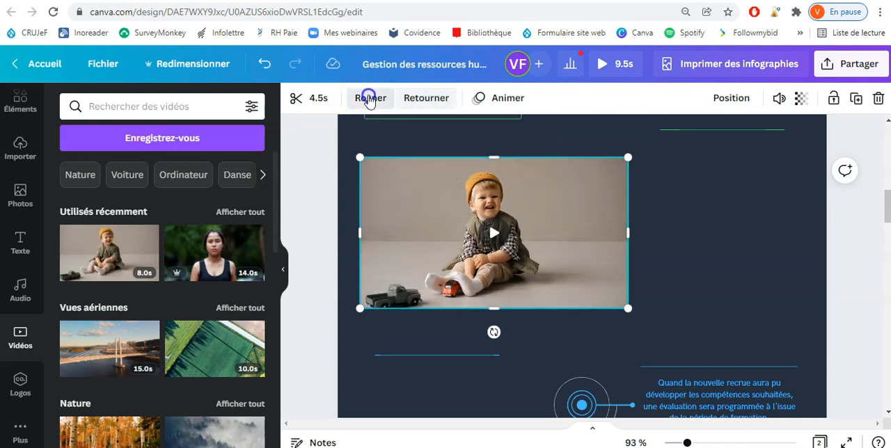
mouse_move(360, 159)
mouse_down()
mouse_move(382, 159)
mouse_move(351, 156)
mouse_up()
click(310, 98)
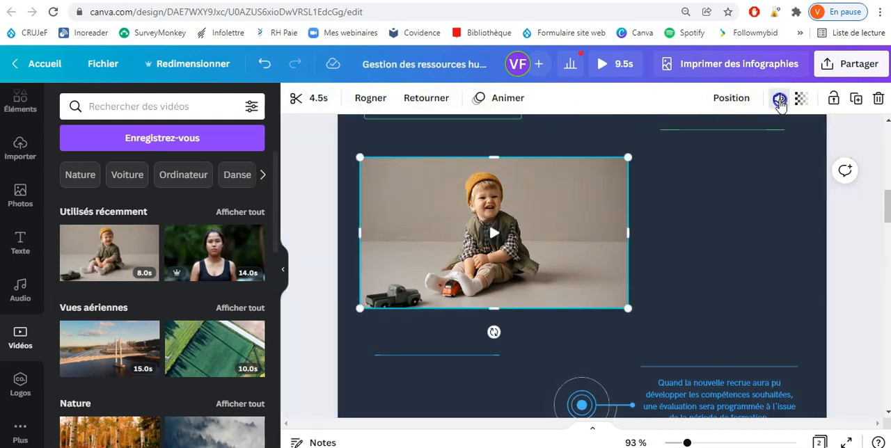
click(779, 99)
mouse_move(741, 144)
mouse_down()
mouse_move(624, 137)
mouse_move(759, 141)
mouse_up()
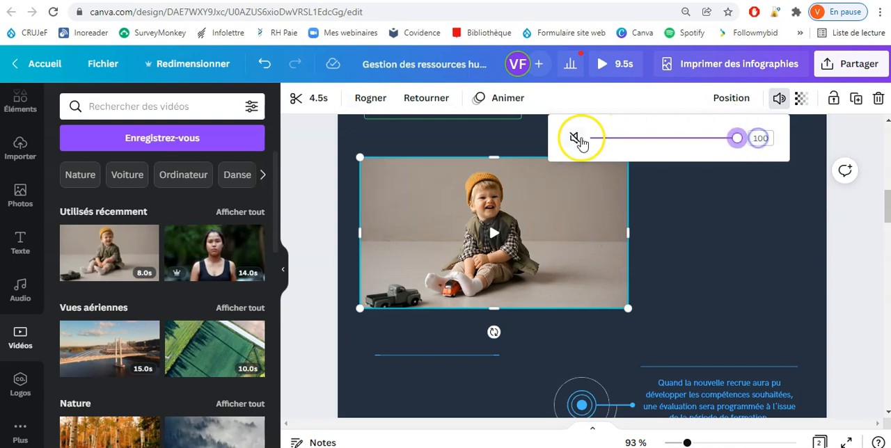
click(778, 101)
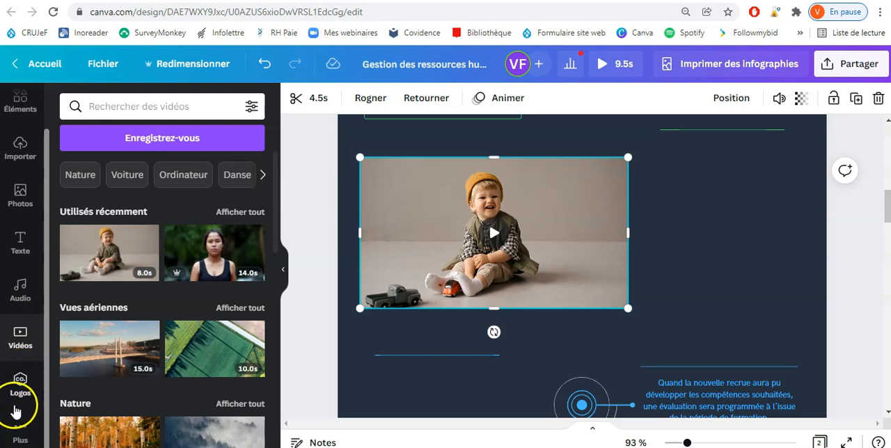
Step: Look over the logo section, the available sources for importing media and the list of additional apps
click(20, 391)
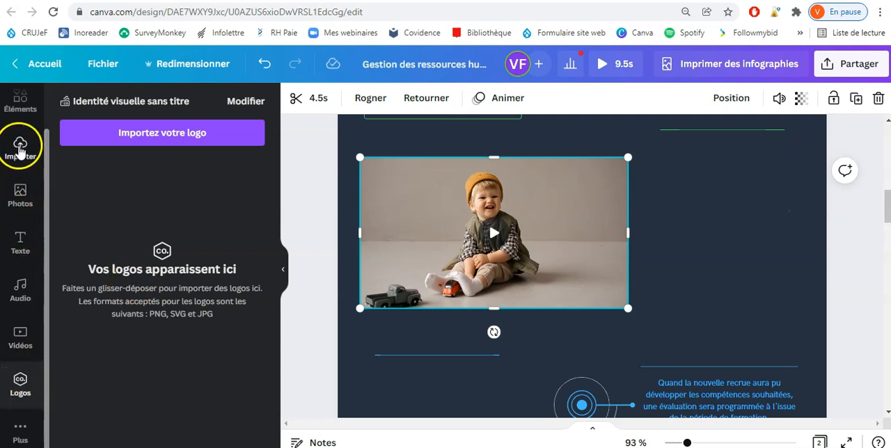
click(19, 148)
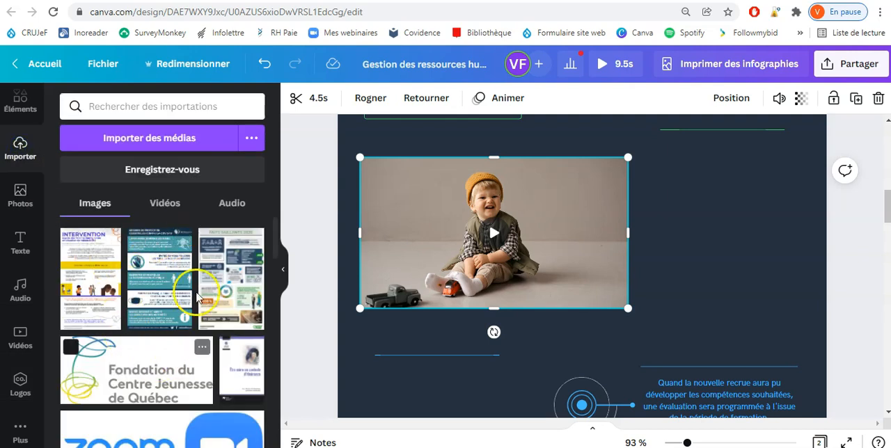
click(251, 139)
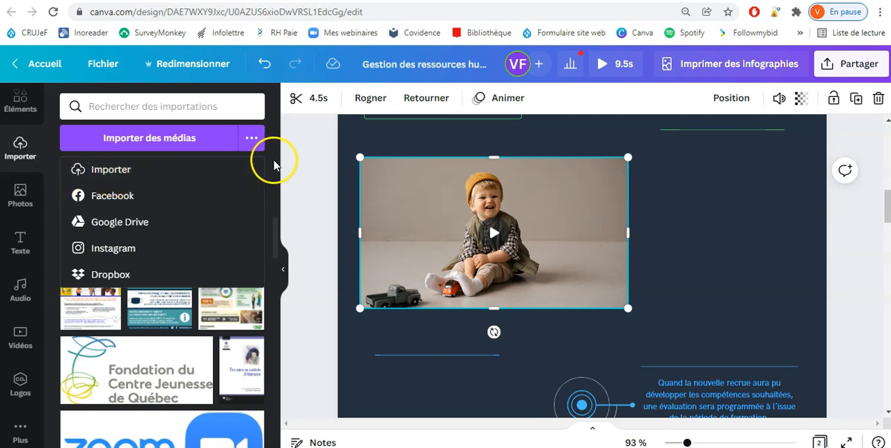
click(273, 160)
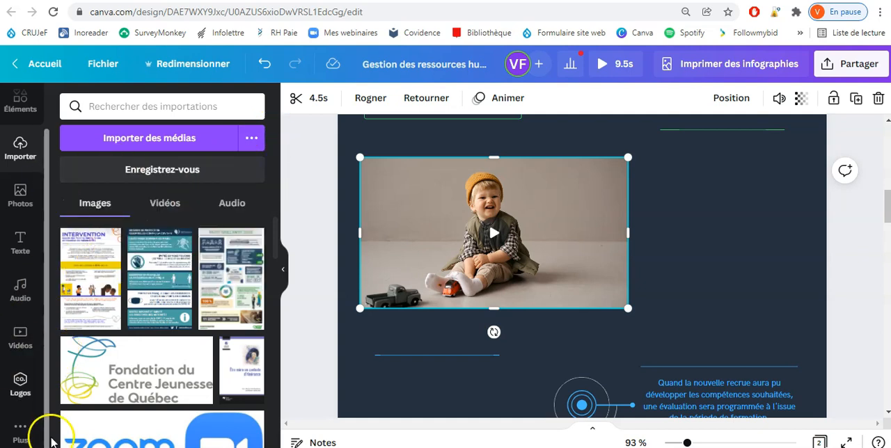
click(35, 438)
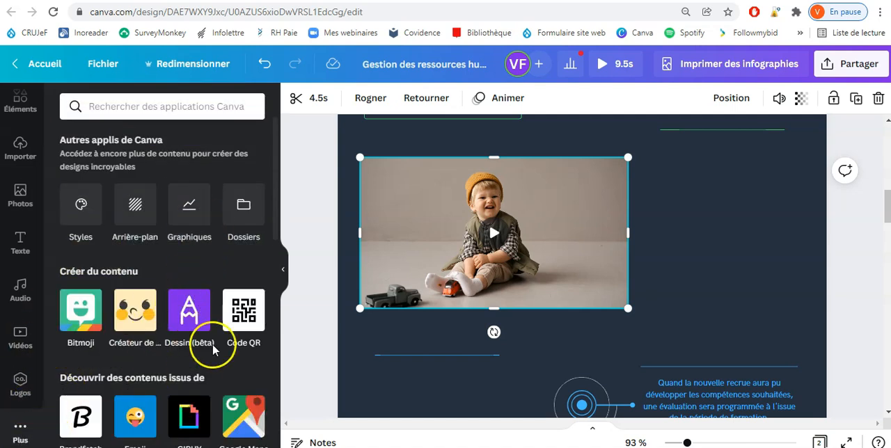
scroll(223, 278, down, 4)
scroll(220, 275, down, 2)
scroll(220, 275, up, 6)
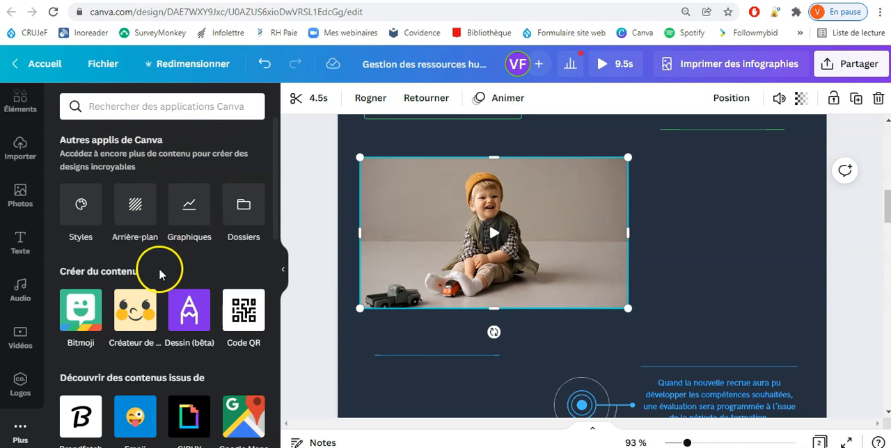
Step: Delete the toddler video and apply the night city landscape as the page background
click(136, 203)
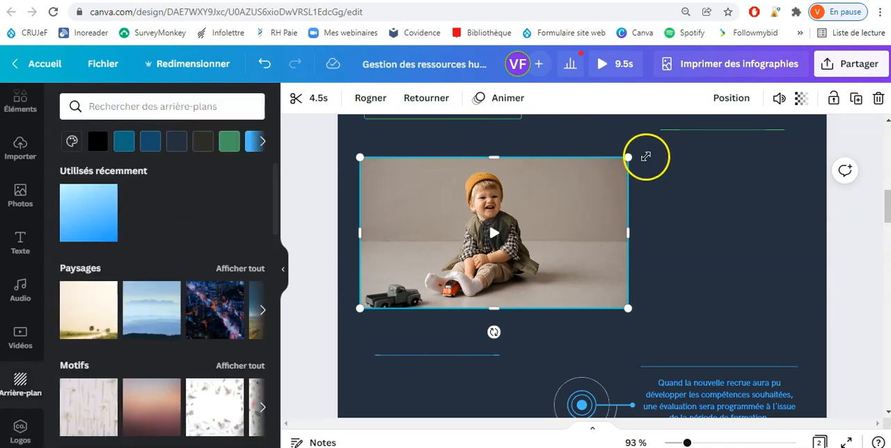
key(Delete)
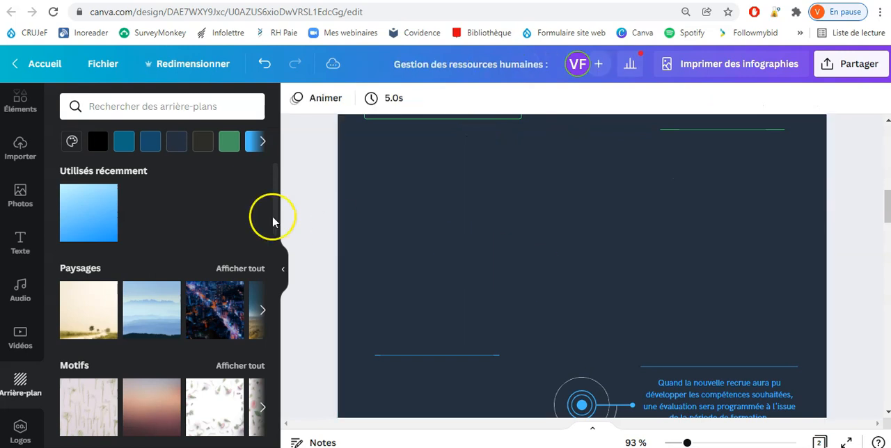
click(221, 310)
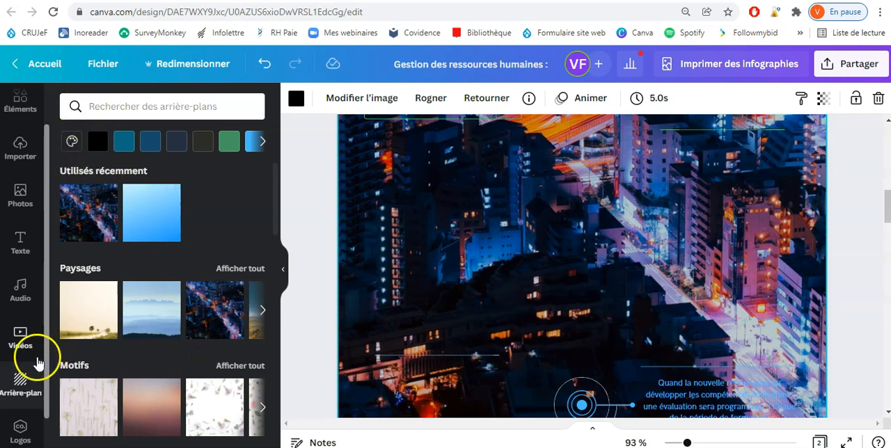
Step: Remove the city background and insert a pie chart from the available chart types on the page
scroll(21, 390, down, 2)
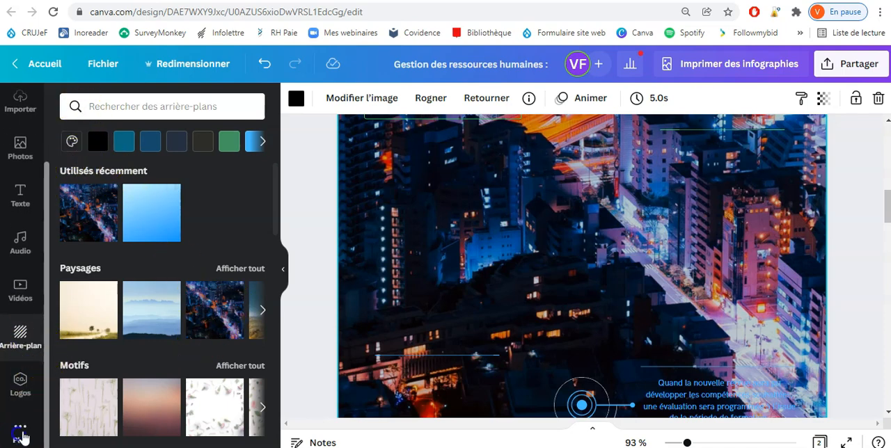
click(20, 433)
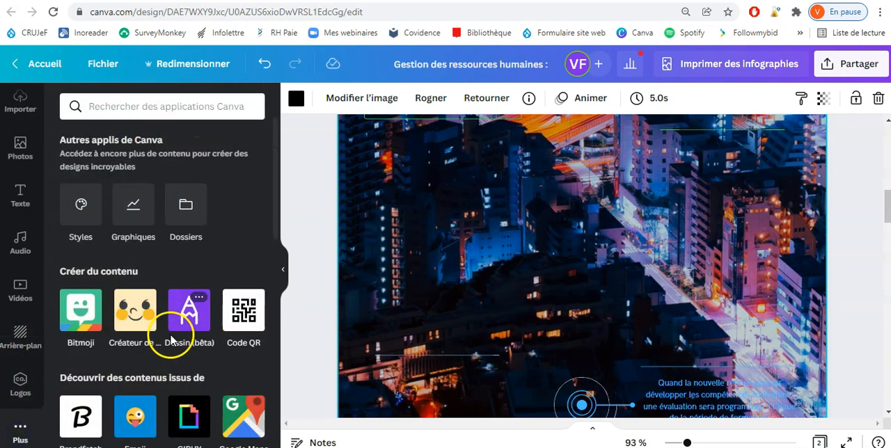
click(133, 209)
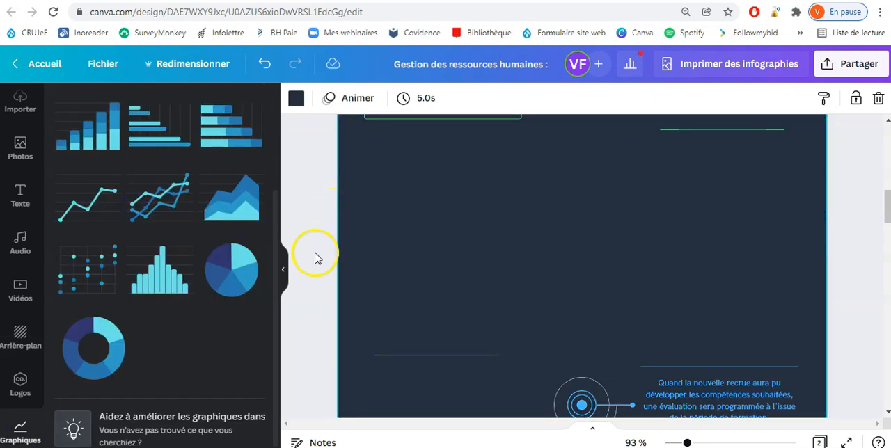
scroll(207, 289, up, 1)
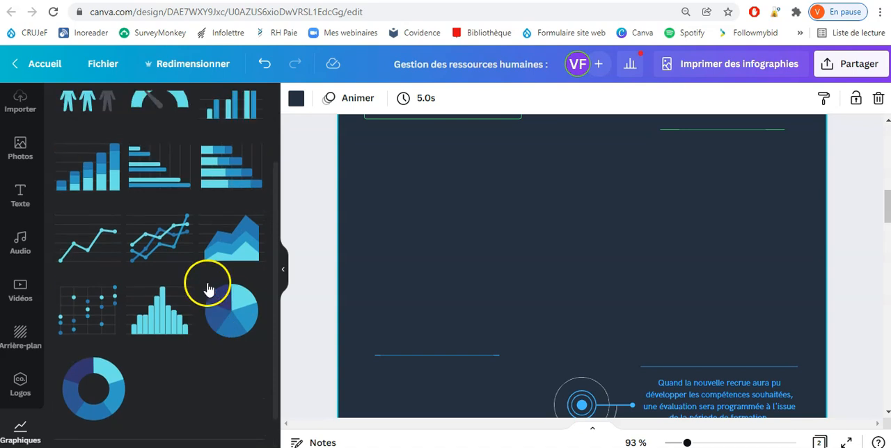
scroll(207, 289, up, 2)
scroll(147, 209, down, 3)
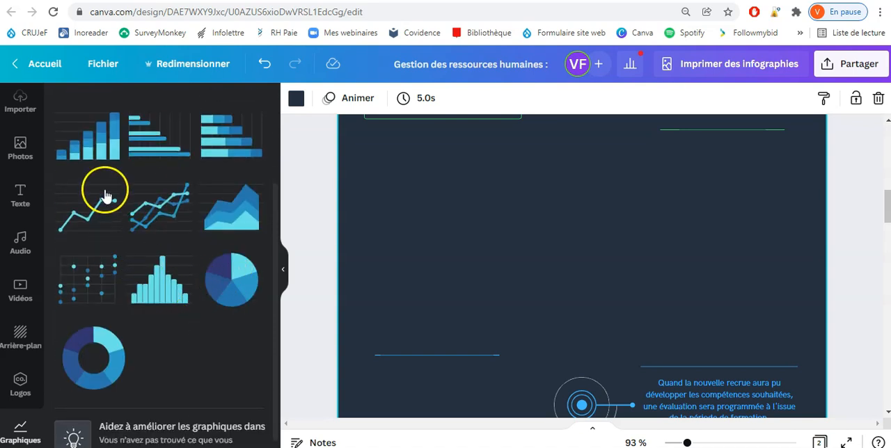
click(243, 289)
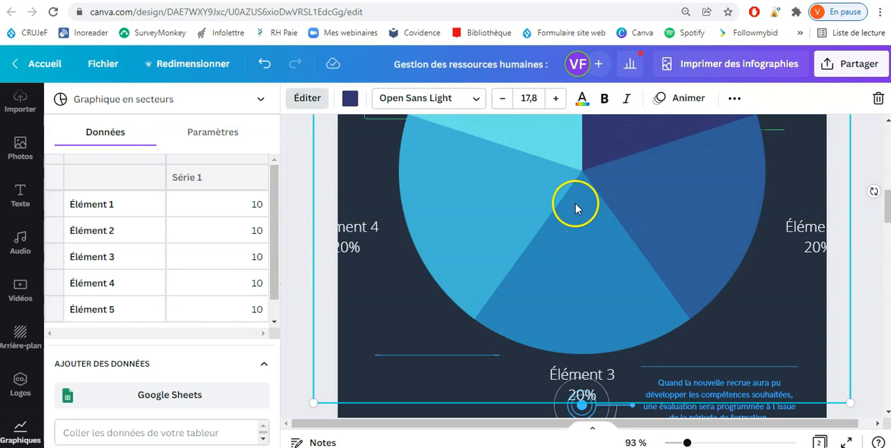
Step: Shrink the pie chart and position it in the page's empty area above the lower blue lines
drag(581, 231, 589, 356)
drag(357, 168, 582, 404)
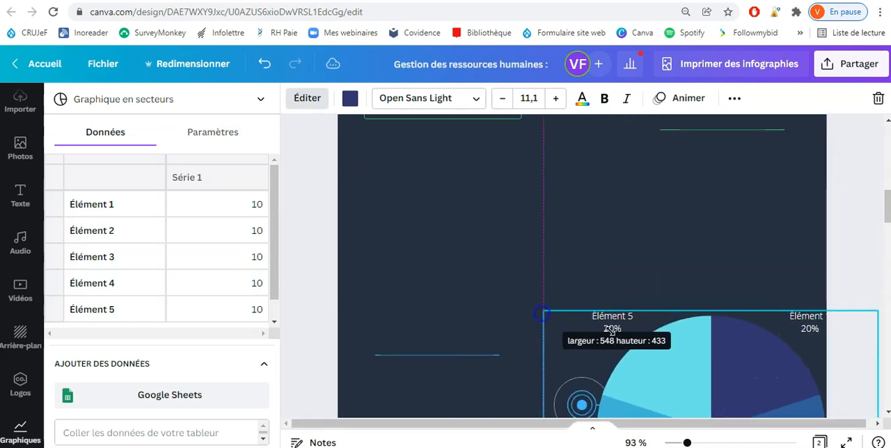
drag(616, 251, 555, 194)
drag(731, 136, 666, 189)
drag(549, 279, 591, 229)
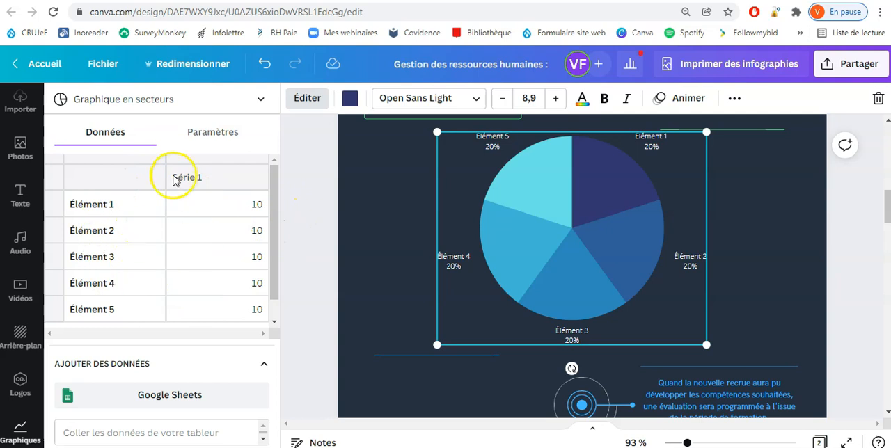
Step: Rename the pie chart's five data rows Canada, USA, France, Belgique and Suisse, and set Canada's value to 60
click(114, 209)
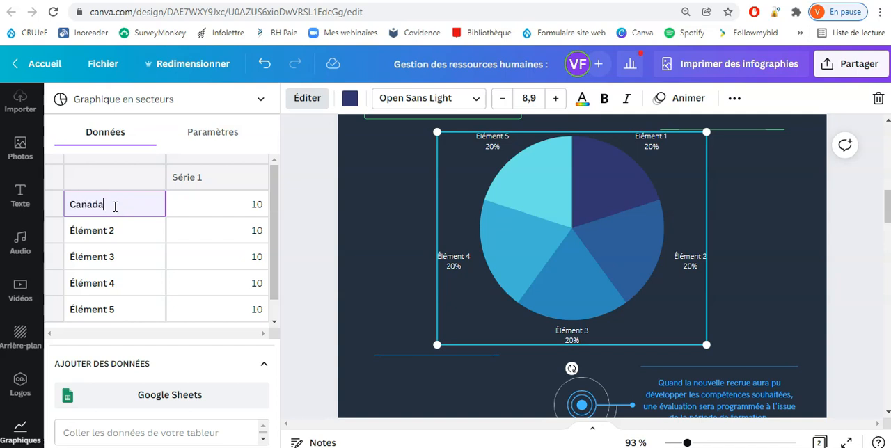
click(249, 209)
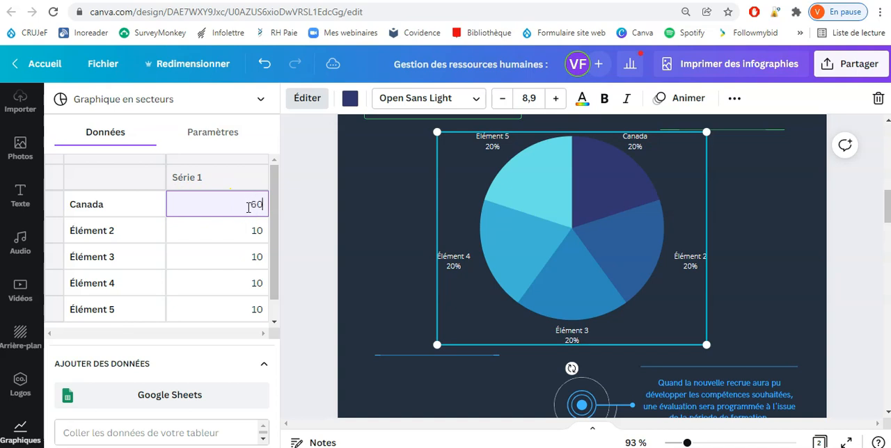
text(60)
click(93, 231)
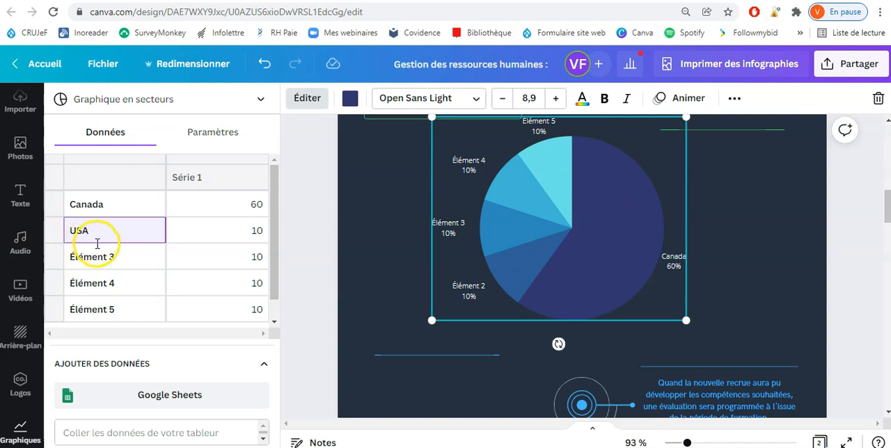
click(98, 259)
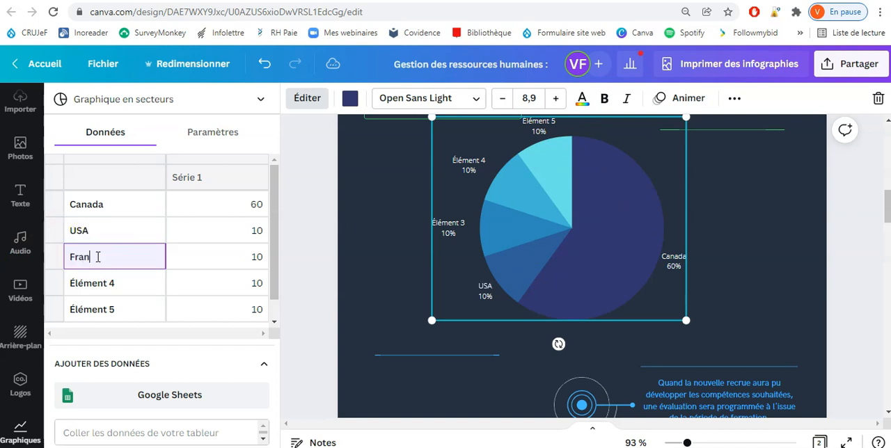
click(95, 285)
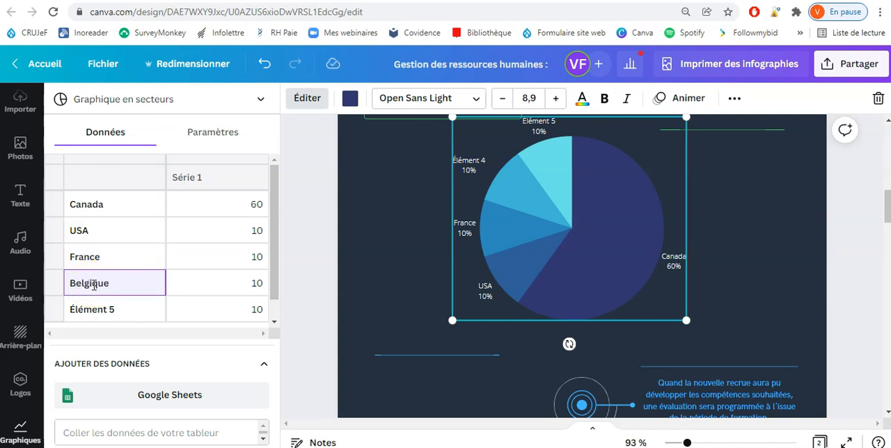
click(92, 305)
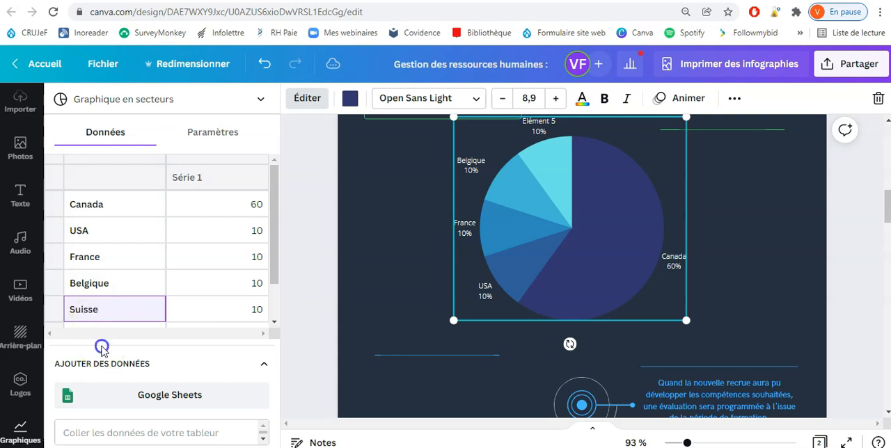
Step: Shrink the pie chart and place it above the short blue line on the page's left side
drag(550, 249, 511, 286)
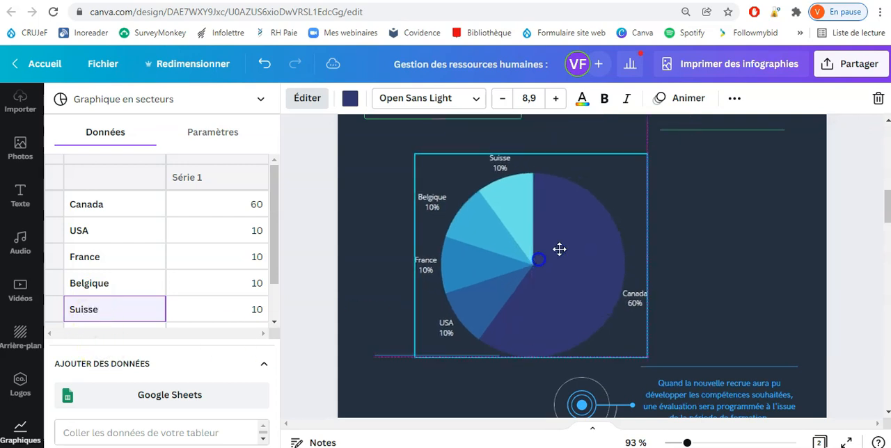
drag(646, 155, 582, 206)
drag(525, 298, 485, 261)
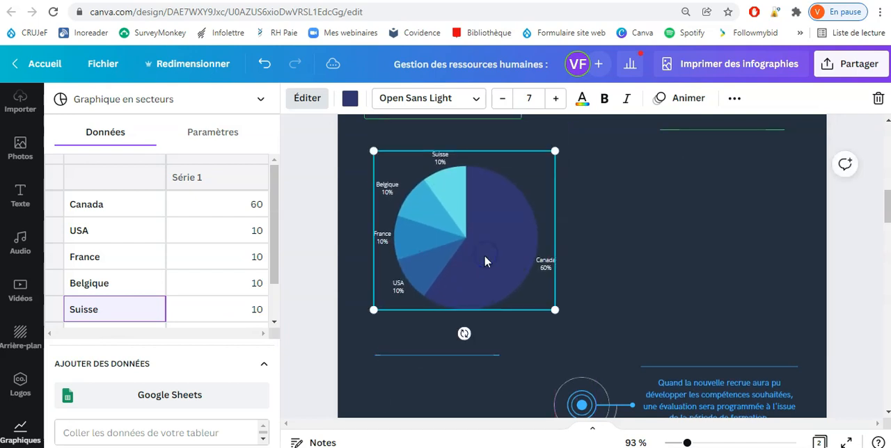
Step: Hide the pie chart's labels and show them again, and move the chart to the middle of the page
click(209, 139)
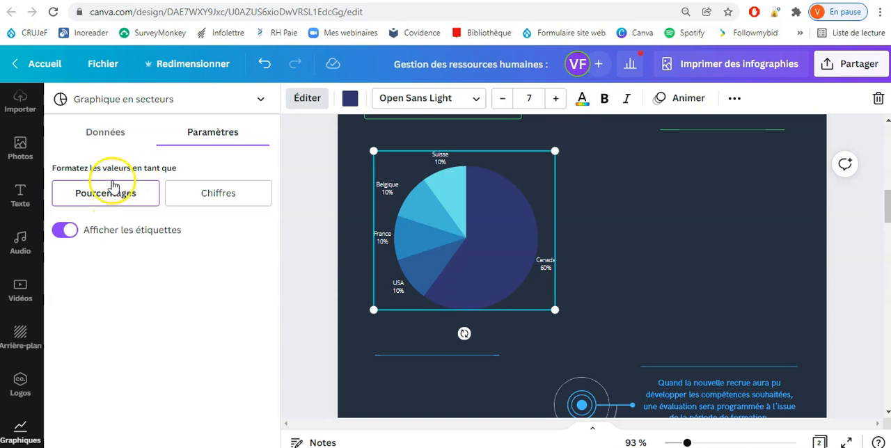
click(67, 230)
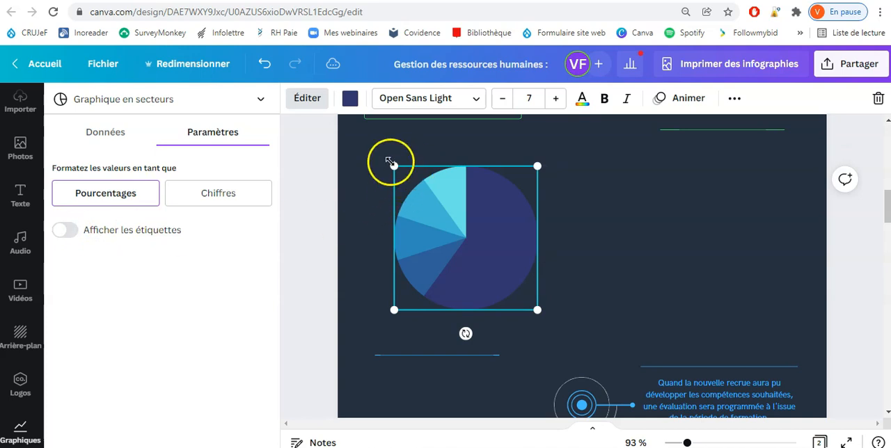
click(66, 231)
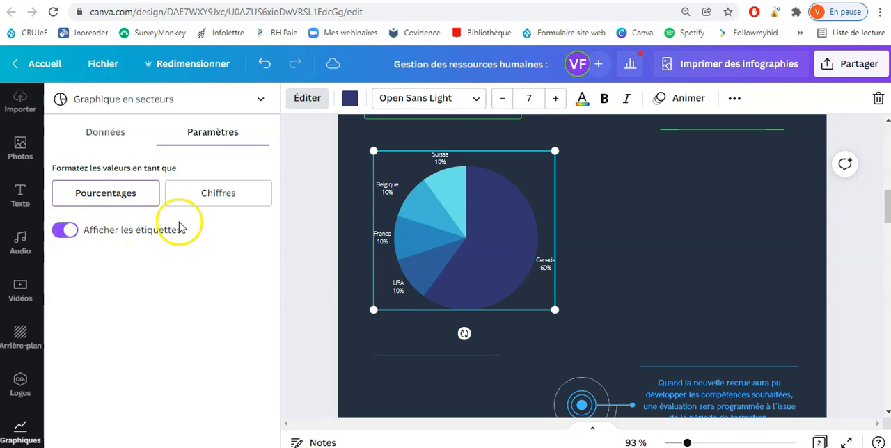
drag(442, 237, 561, 241)
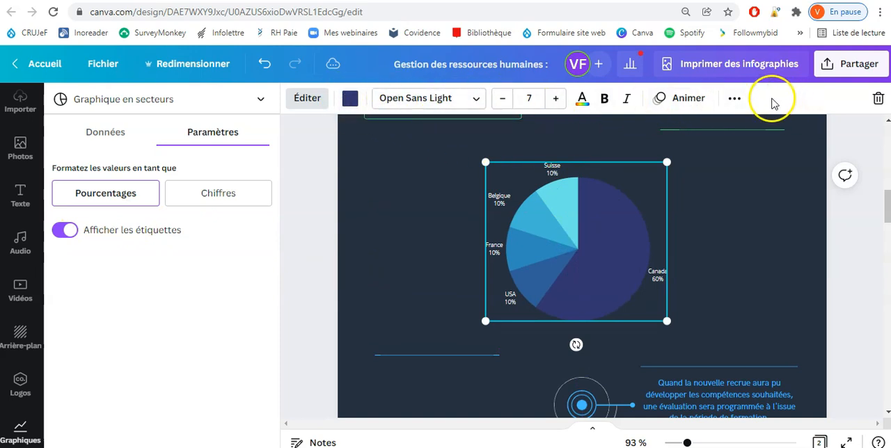
Step: Try teal and green from the document colours on the pie chart, and settle on the lighter yellow
click(350, 99)
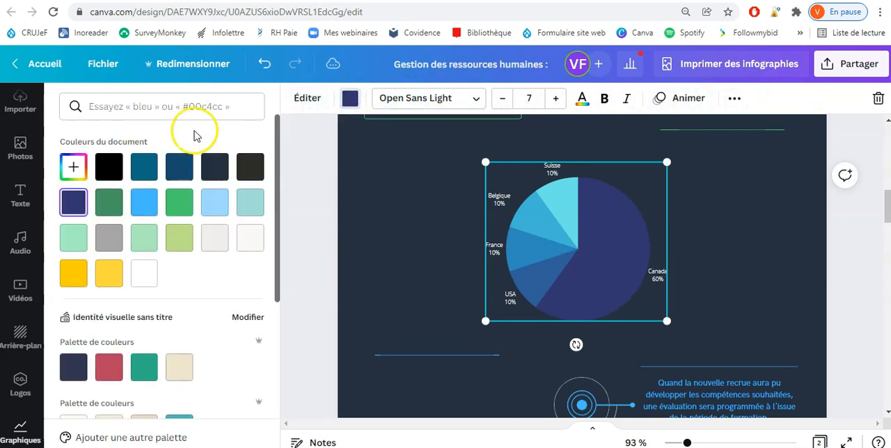
click(144, 167)
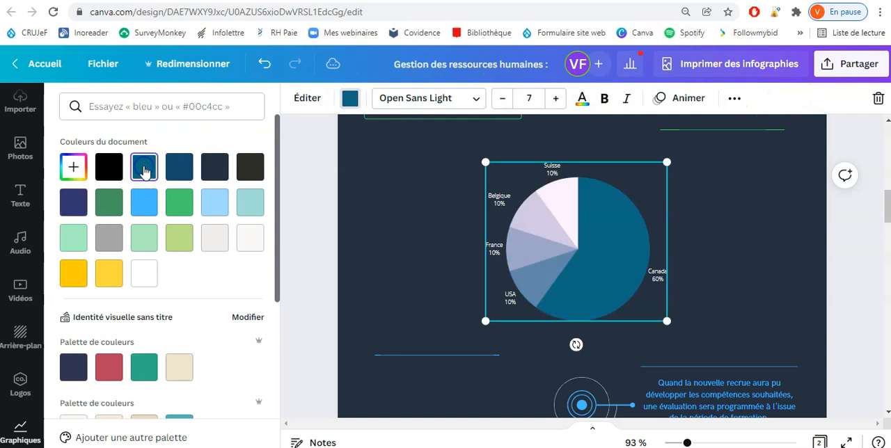
click(179, 201)
click(114, 281)
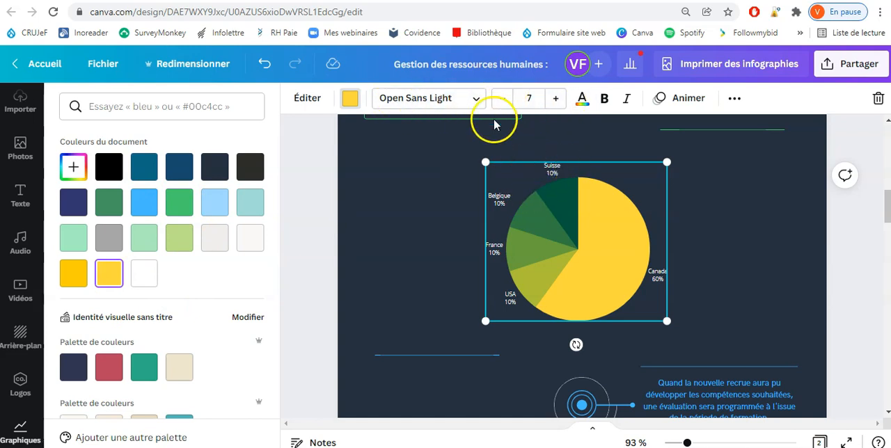
Step: Set the pie chart's label font to Fira Sans Medium at size 10
click(478, 100)
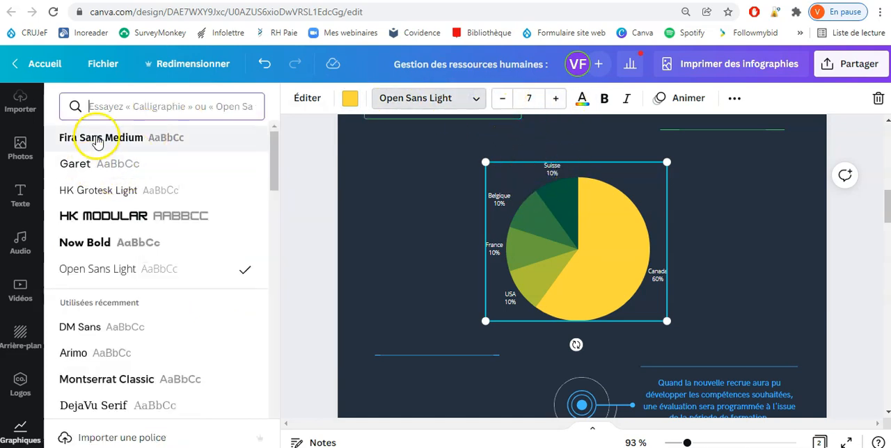
click(97, 140)
click(557, 99)
click(559, 99)
click(559, 100)
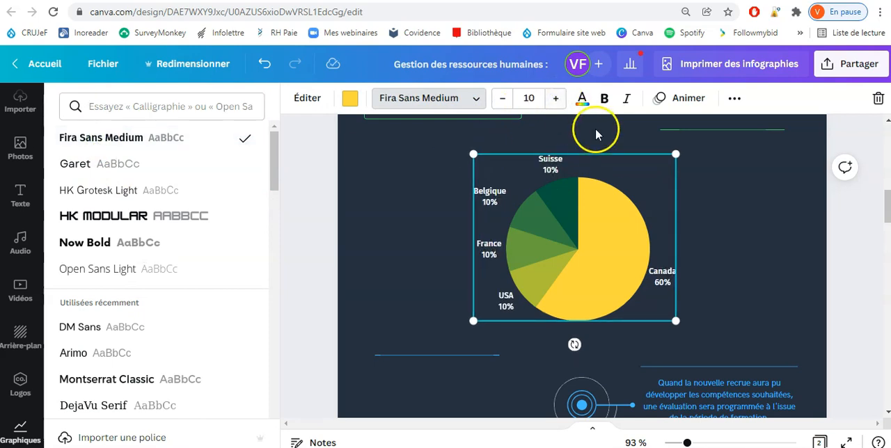
Step: Reselect the pie chart and move it back to the page's left side above the short blue line
click(749, 182)
click(581, 237)
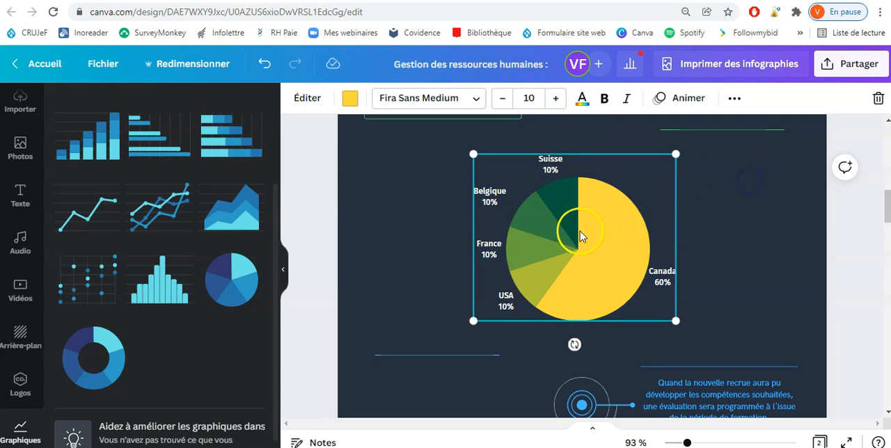
mouse_move(483, 221)
mouse_down()
mouse_move(462, 220)
mouse_move(485, 222)
mouse_up()
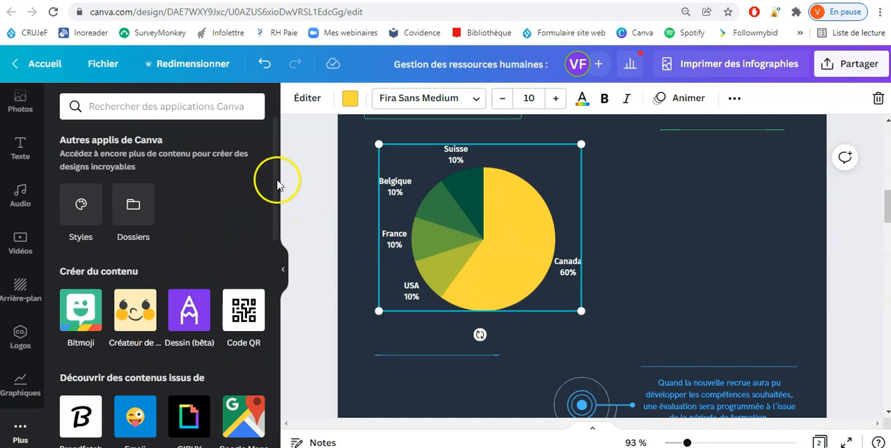
Step: Look over the additional Canva apps and delete the pie chart from the page
mouse_move(275, 159)
mouse_down()
mouse_move(275, 218)
mouse_move(280, 159)
mouse_up()
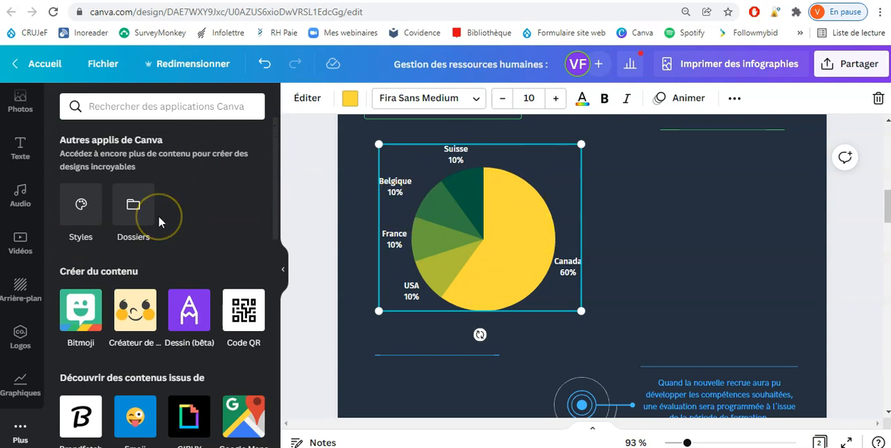
scroll(158, 216, down, 2)
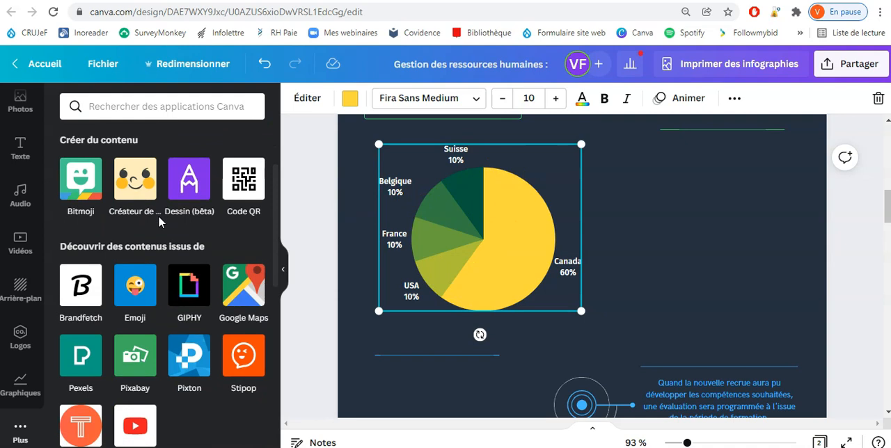
click(436, 259)
key(Delete)
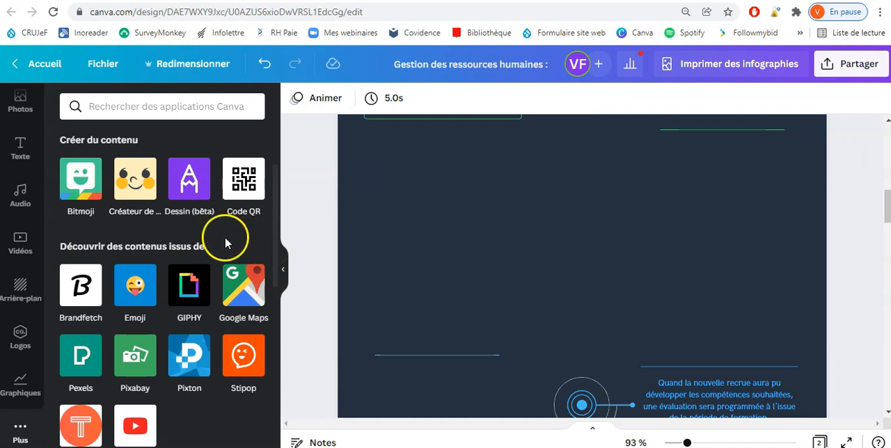
Step: Open the Google Maps app, search for the street address and insert its map on the page
click(251, 295)
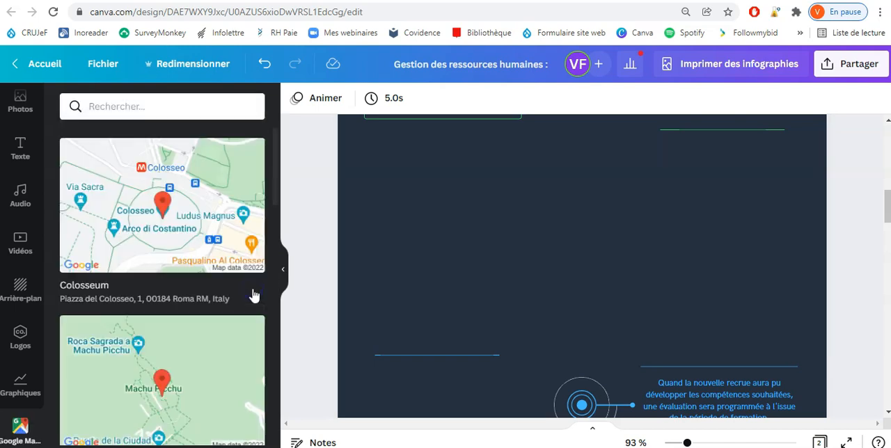
click(145, 102)
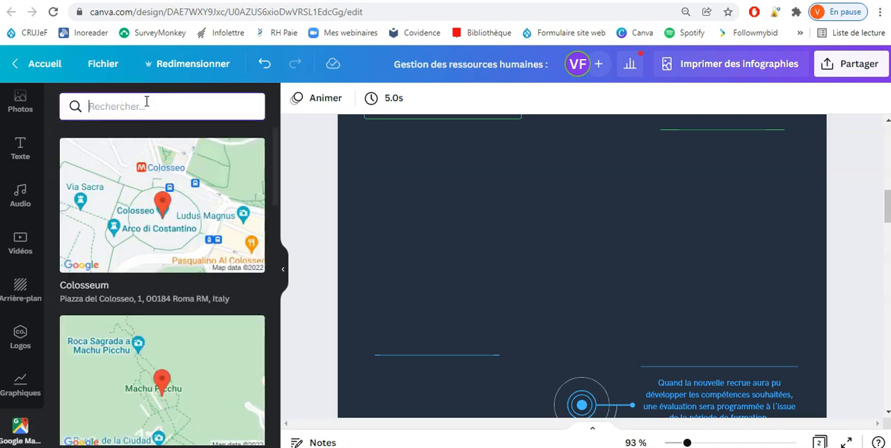
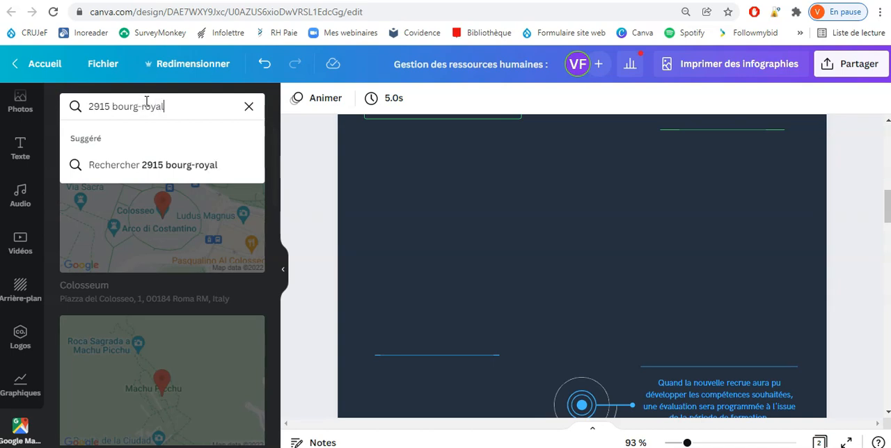
click(162, 165)
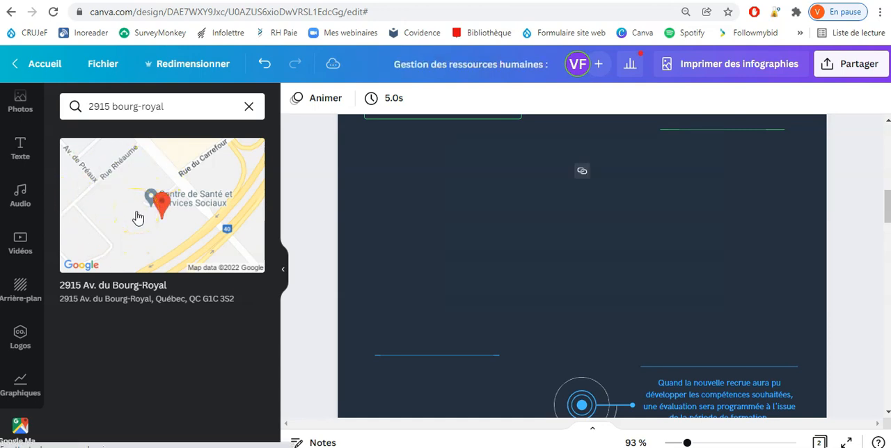
click(135, 218)
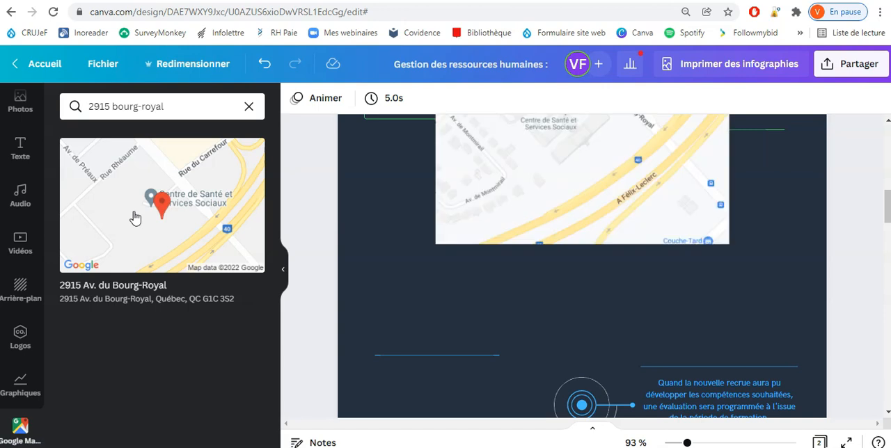
Step: Shrink the map and position it in the page's empty area above the lower blue lines
drag(515, 238, 503, 295)
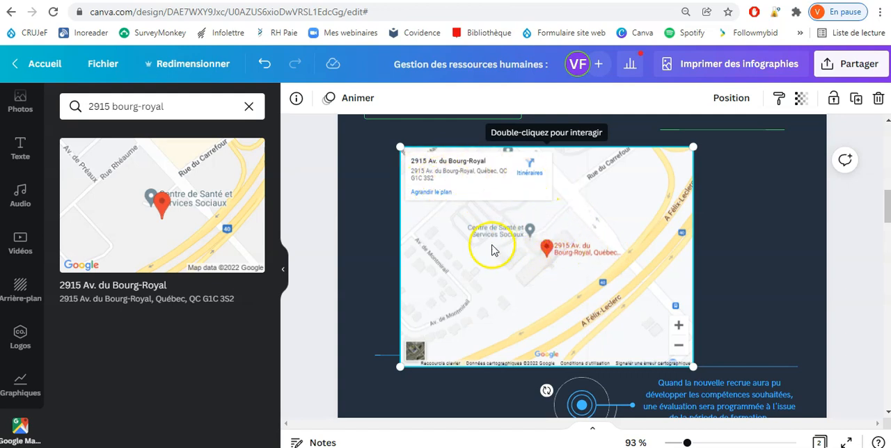
drag(692, 367, 711, 357)
drag(586, 305, 593, 263)
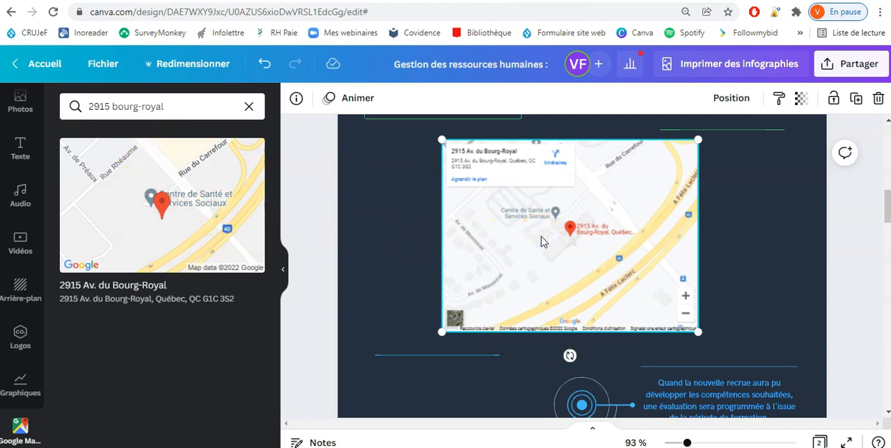
Step: Delete the map from the page and look over the available content categories
key(Delete)
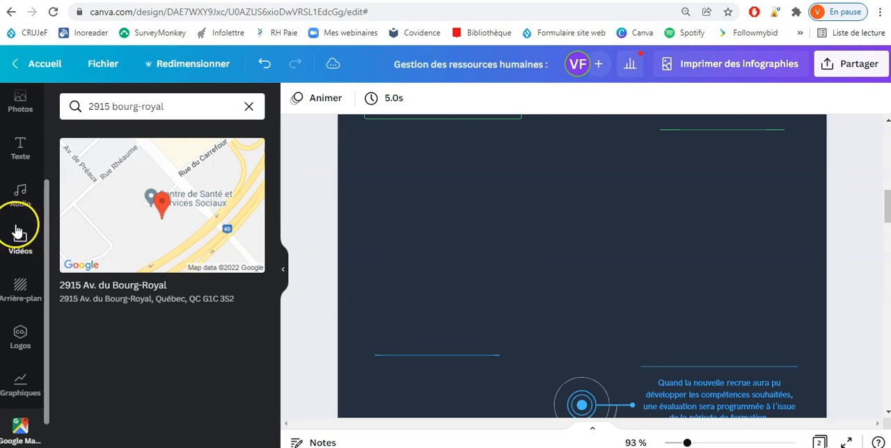
scroll(20, 383, up, 3)
scroll(21, 264, down, 3)
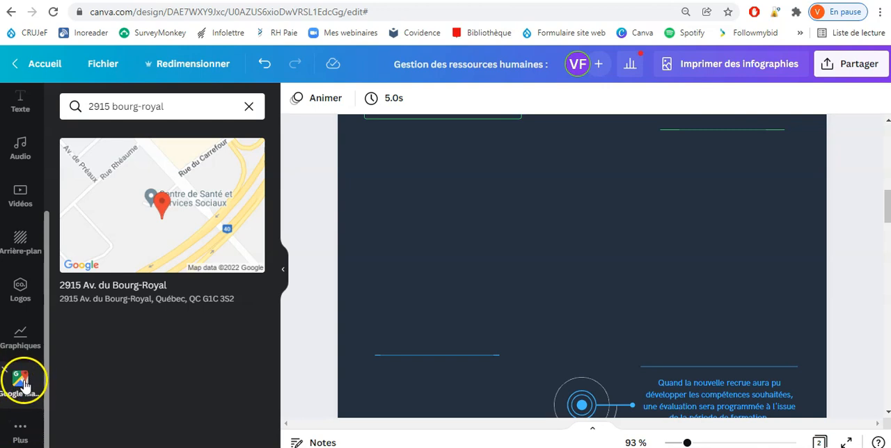
scroll(24, 382, up, 1)
scroll(35, 209, up, 3)
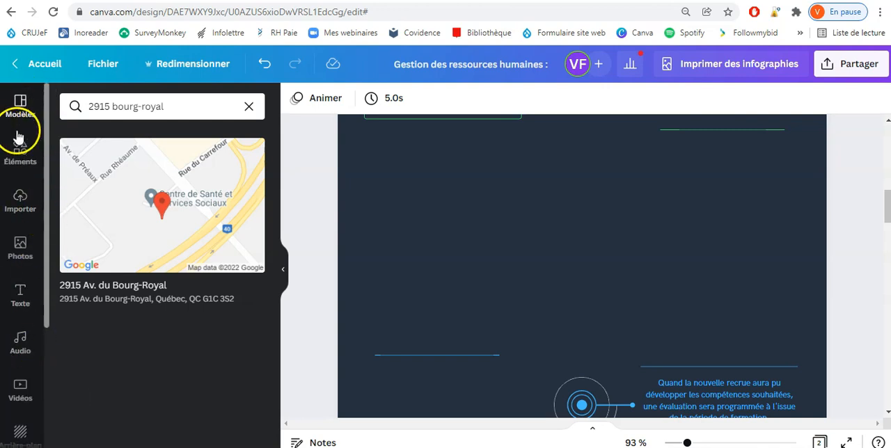
scroll(22, 192, down, 3)
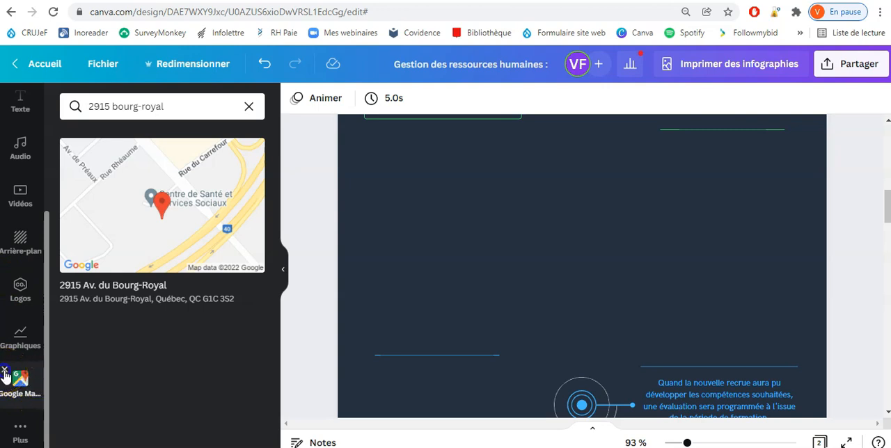
Step: Remove Google Maps from the added apps, display the list of additional apps and go back to the page's title
click(5, 375)
click(15, 423)
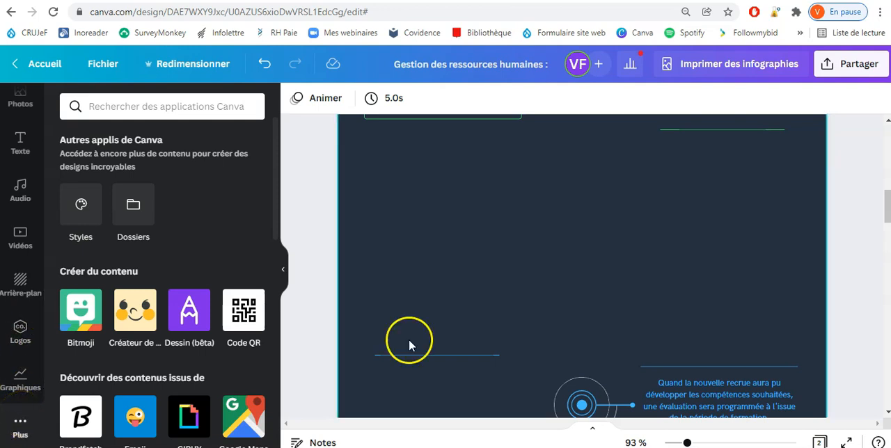
scroll(438, 311, up, 6)
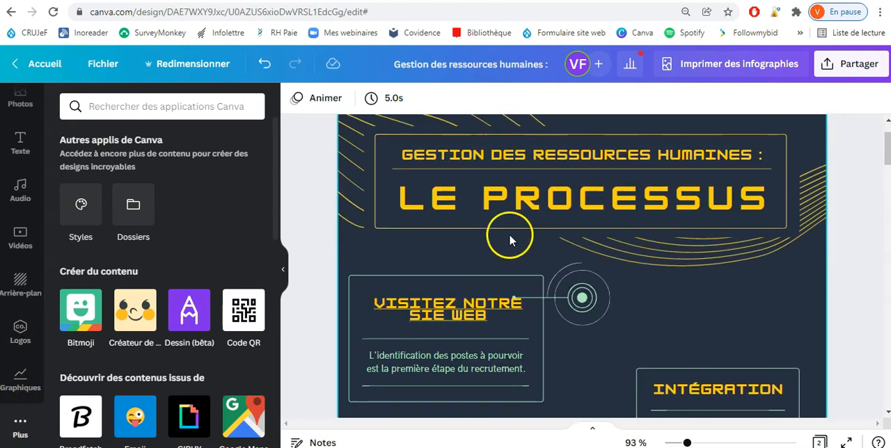
Step: Open the design's sharing options and enter the recipient's e-mail address
scroll(377, 219, up, 1)
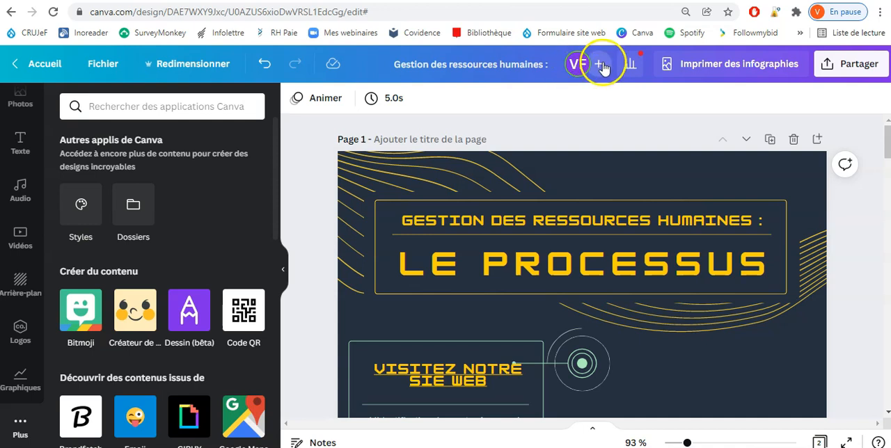
click(600, 64)
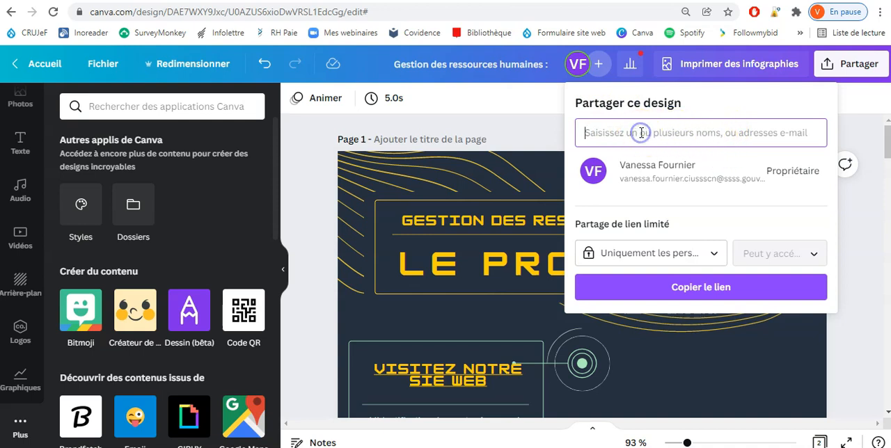
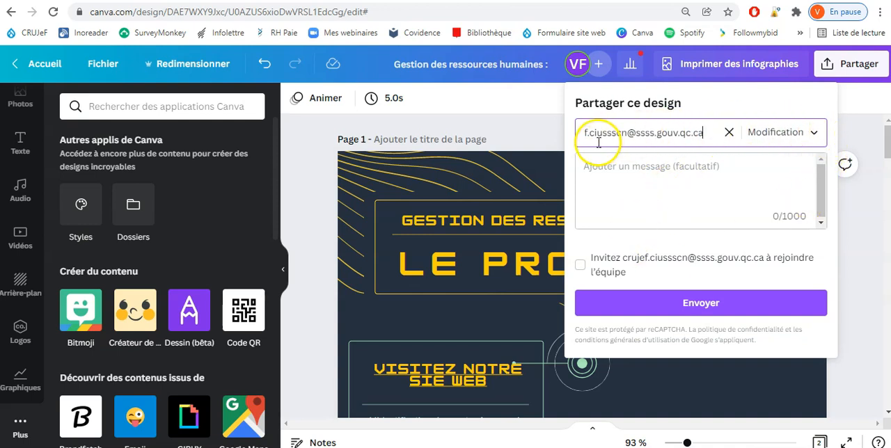
Step: Set the recipient's permission to Peut voir and close the sharing options without sending the invitation
click(816, 139)
click(817, 138)
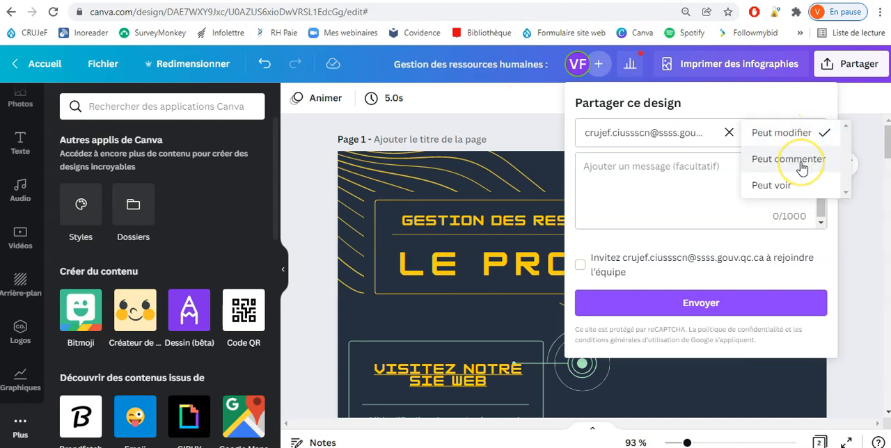
click(785, 188)
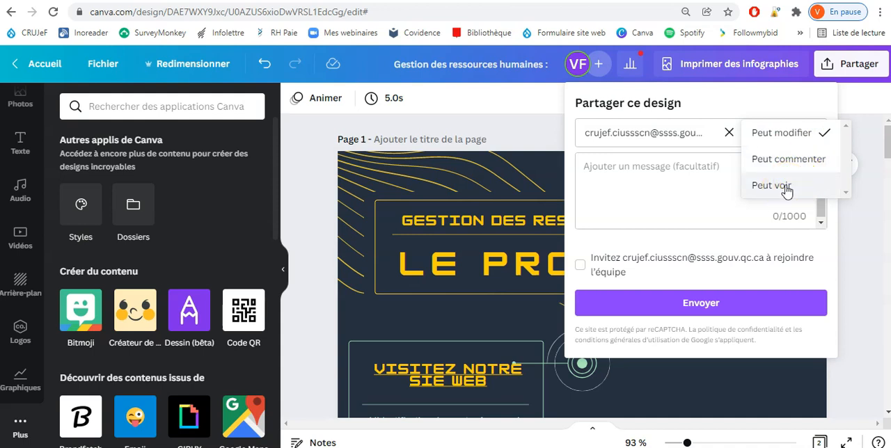
click(771, 186)
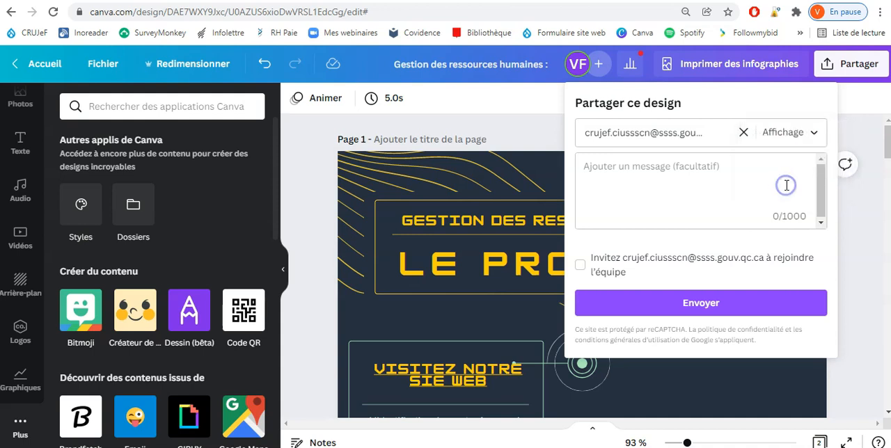
click(695, 314)
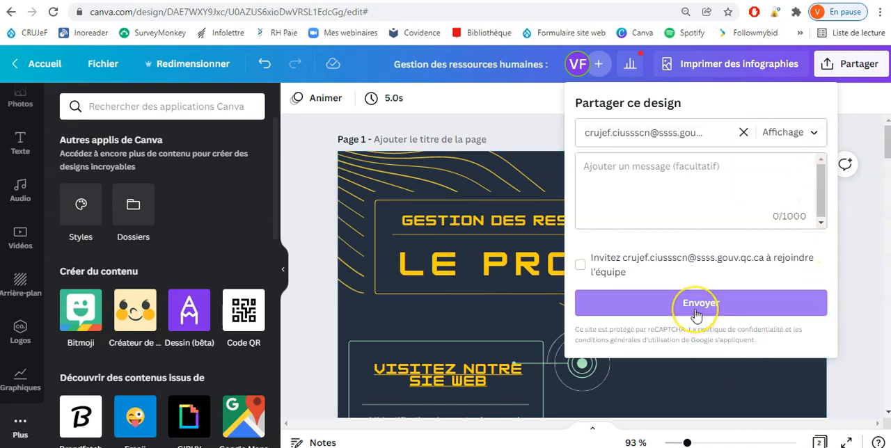
click(773, 308)
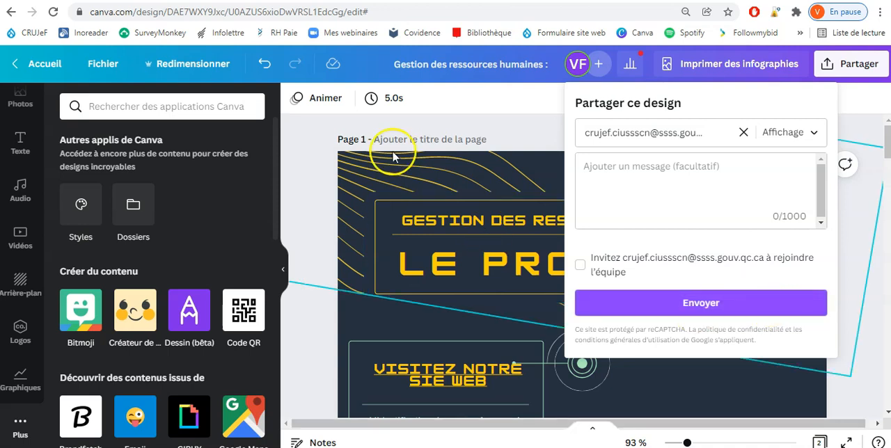
click(454, 129)
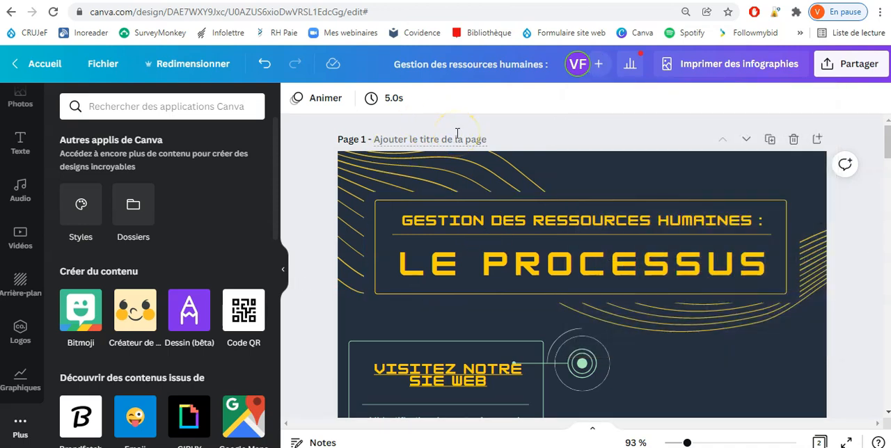
Step: Try the page 1 title field, then move the page down one place and back up to first position
click(470, 137)
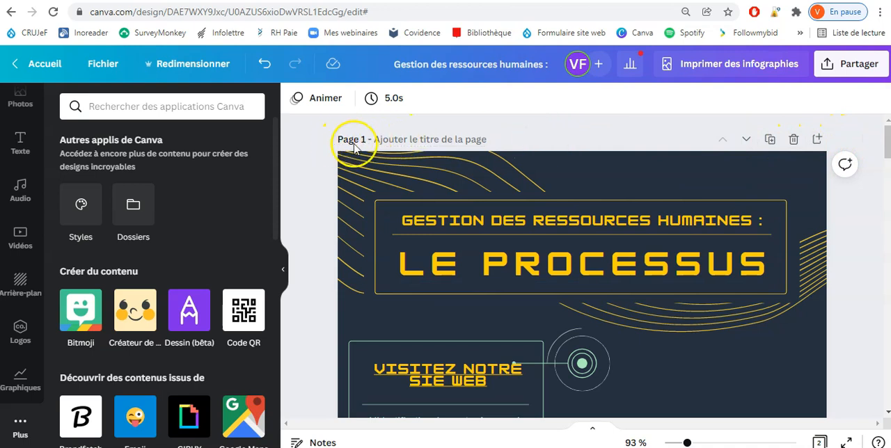
click(421, 140)
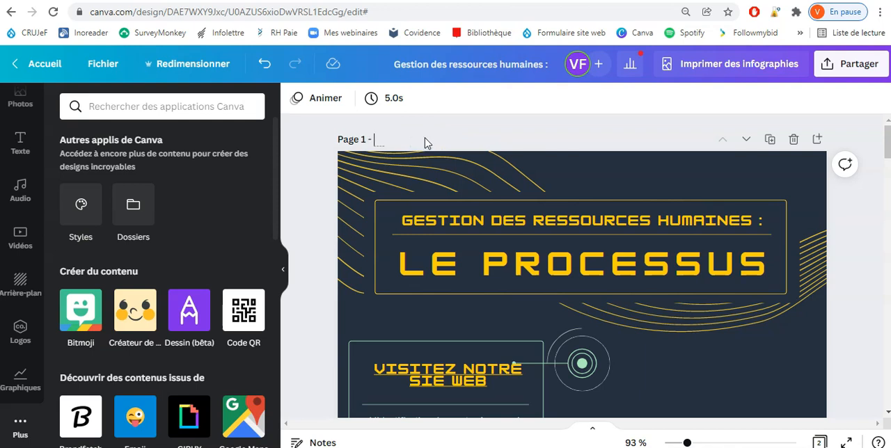
click(746, 143)
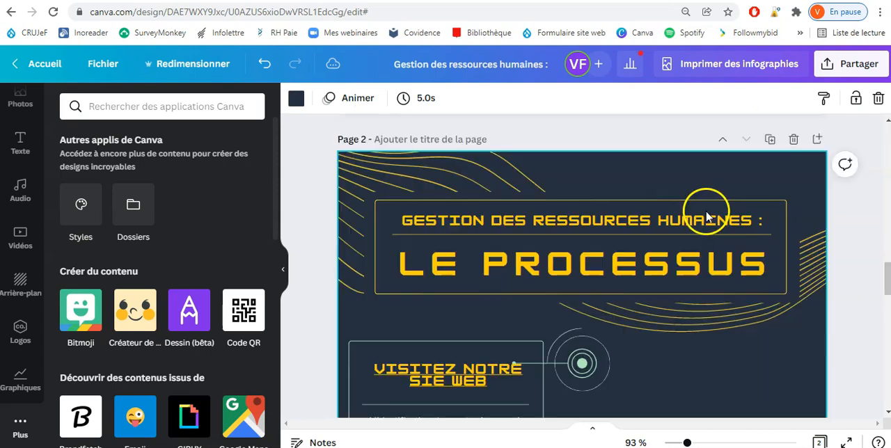
click(723, 144)
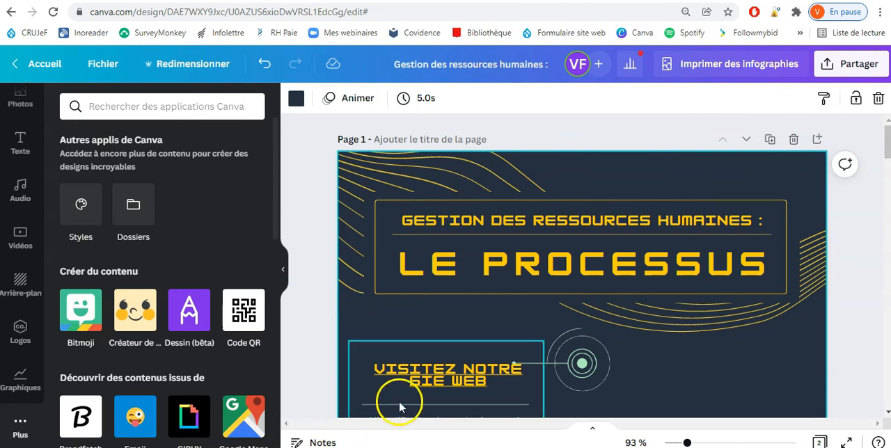
Step: Add the presenter note "Ajouter des notes." to page 1 and close the notes
click(311, 442)
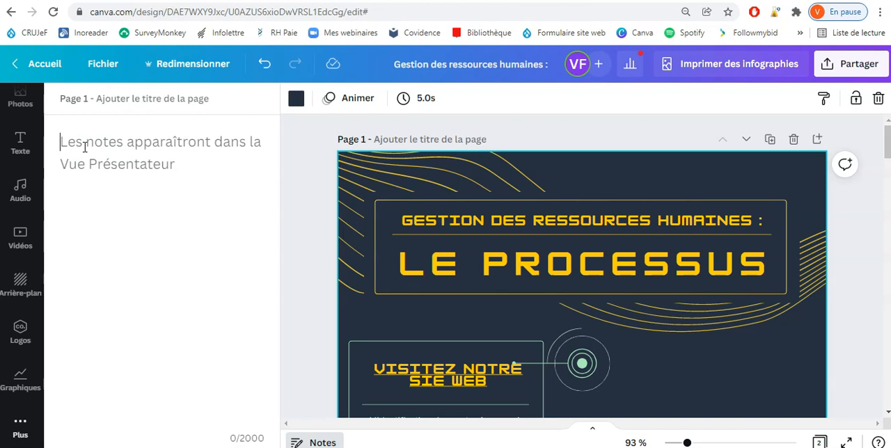
text(Ajouter d)
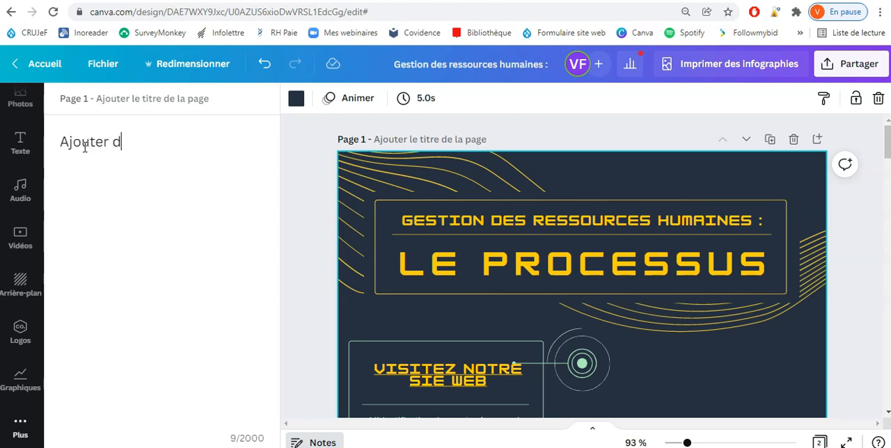
text(es notes.)
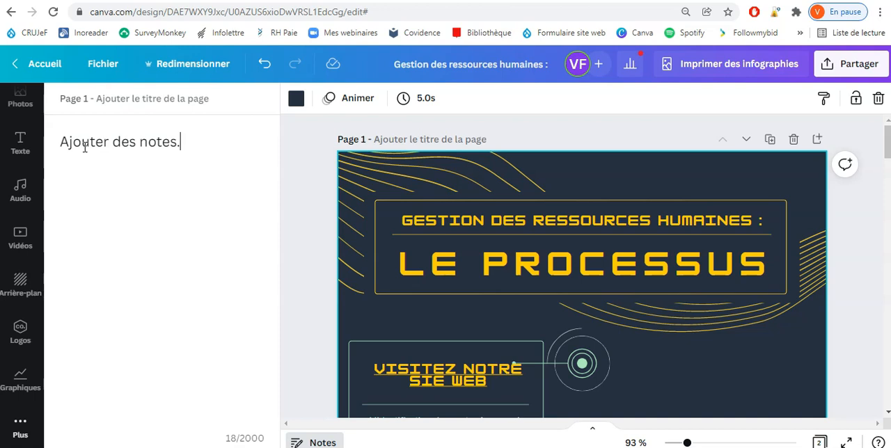
click(694, 181)
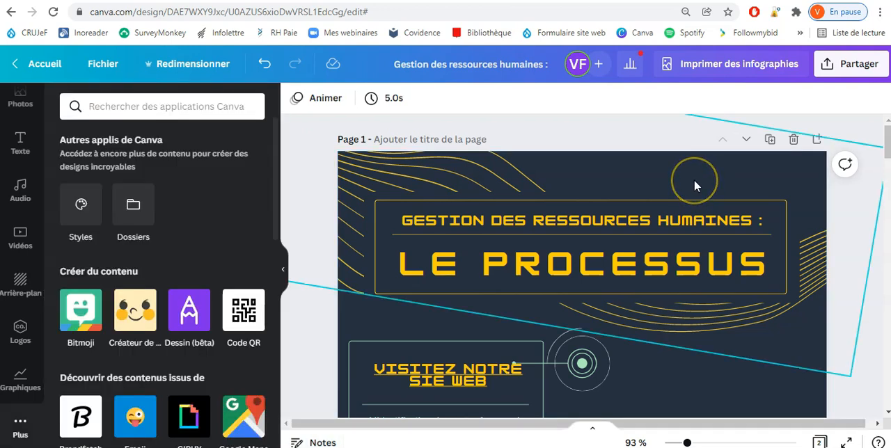
click(835, 232)
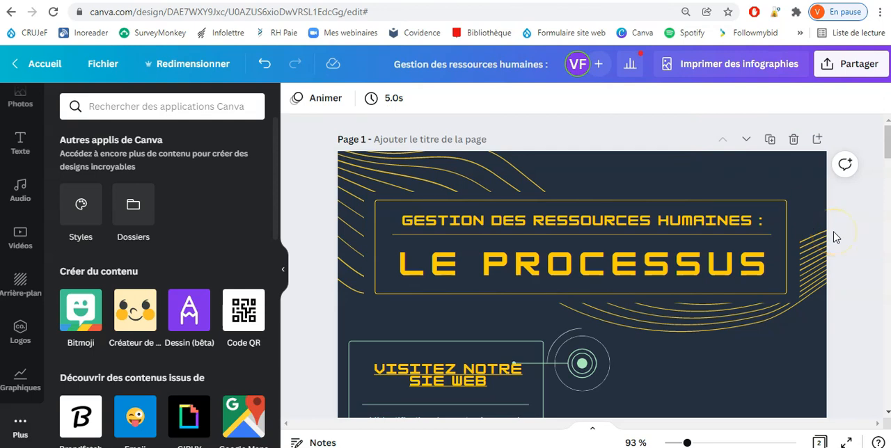
Step: Open the design's download options and review the available file types, keeping PDF pour impression
click(854, 74)
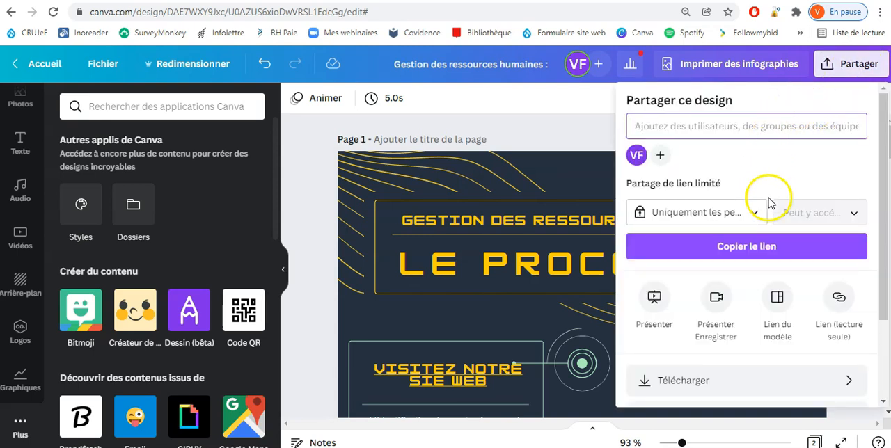
scroll(769, 160, down, 2)
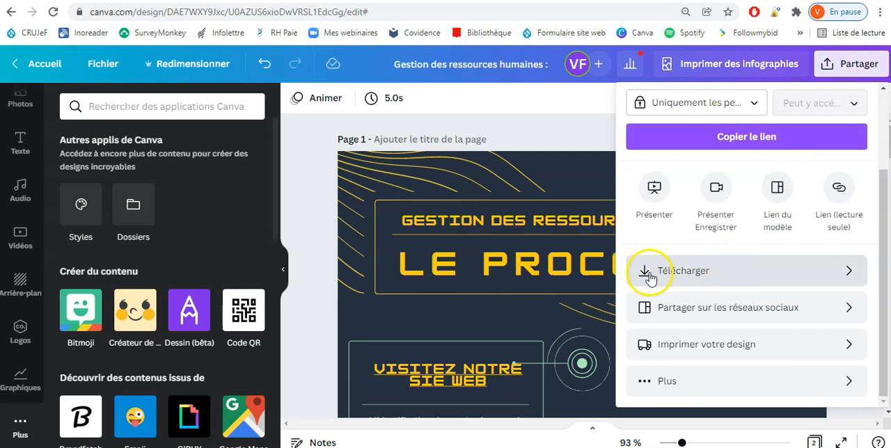
click(710, 276)
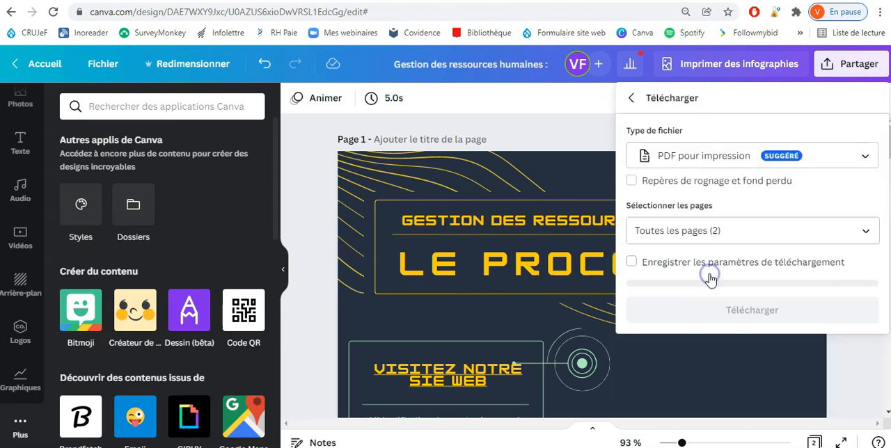
click(775, 159)
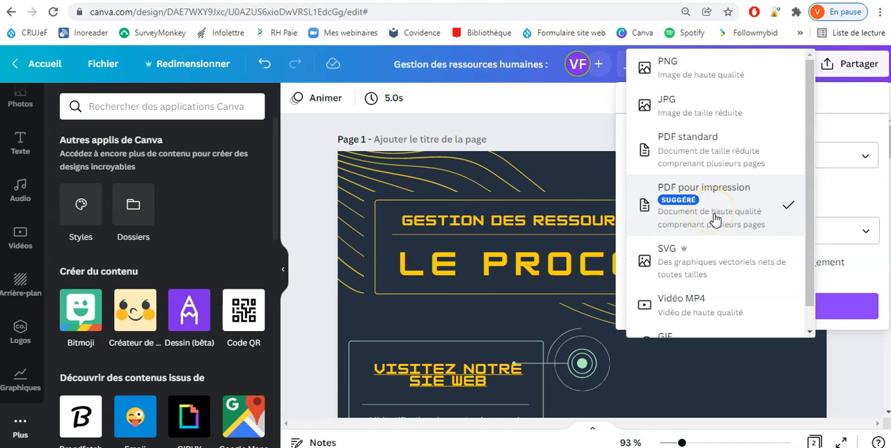
scroll(724, 209, down, 1)
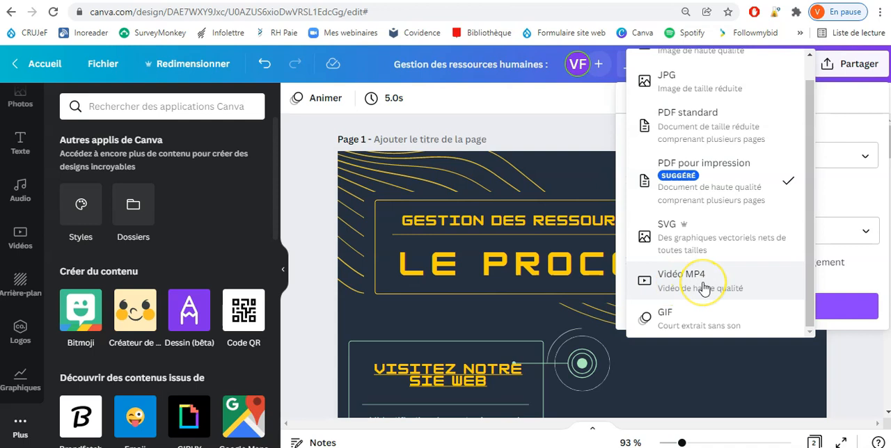
scroll(703, 287, up, 1)
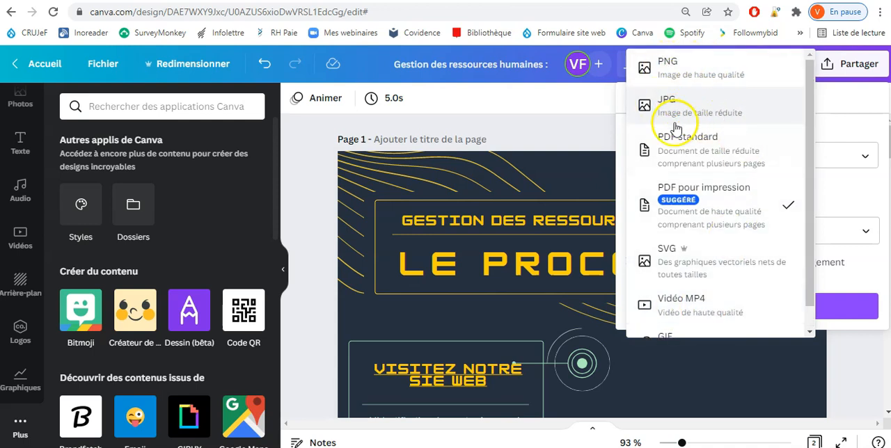
click(860, 286)
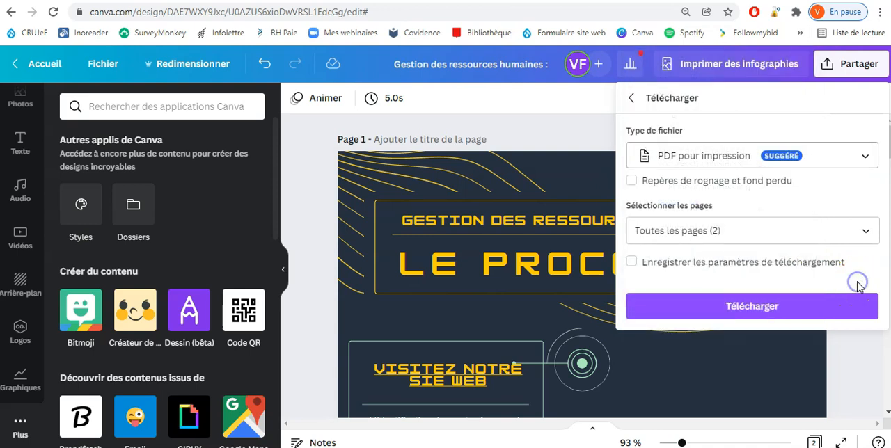
Step: Try selecting and clearing all pages, page 1 and page 2 in the download's page selection
click(865, 231)
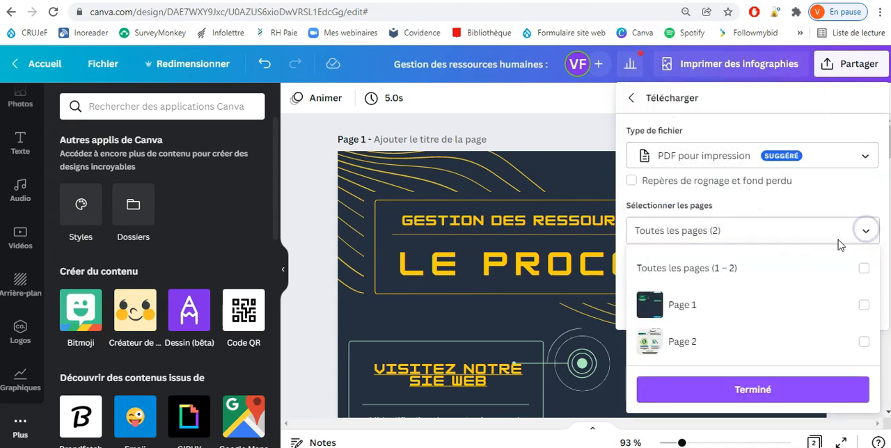
click(864, 271)
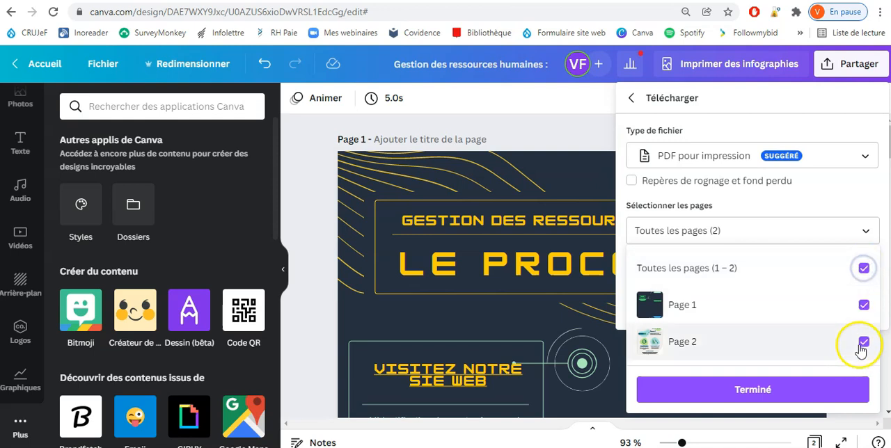
click(863, 270)
click(863, 305)
click(863, 305)
click(864, 342)
click(863, 342)
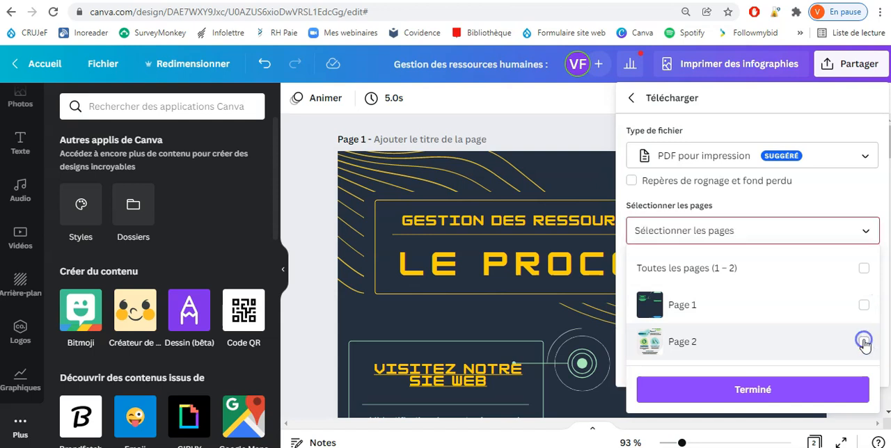
click(651, 93)
click(747, 395)
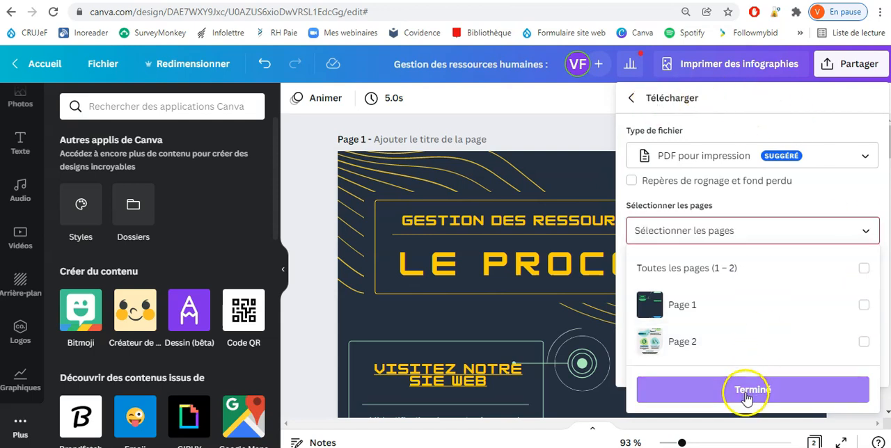
Step: Select pages 1 and 2 and download the design as PDF pour impression
click(863, 305)
click(864, 343)
click(755, 381)
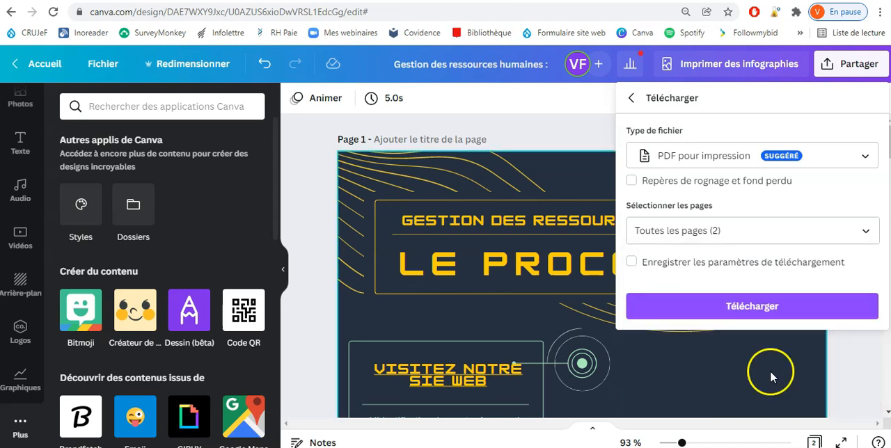
click(711, 305)
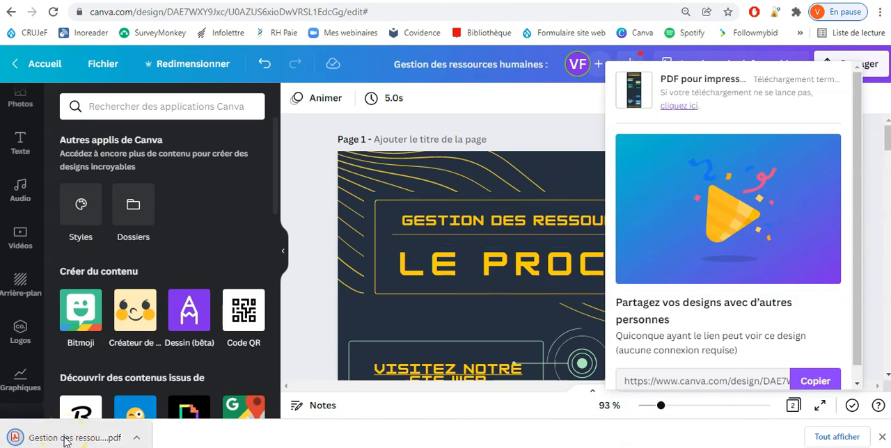
Step: Open the downloaded PDF in the PDF reader, look over its pages and return to Canva
click(69, 437)
click(491, 194)
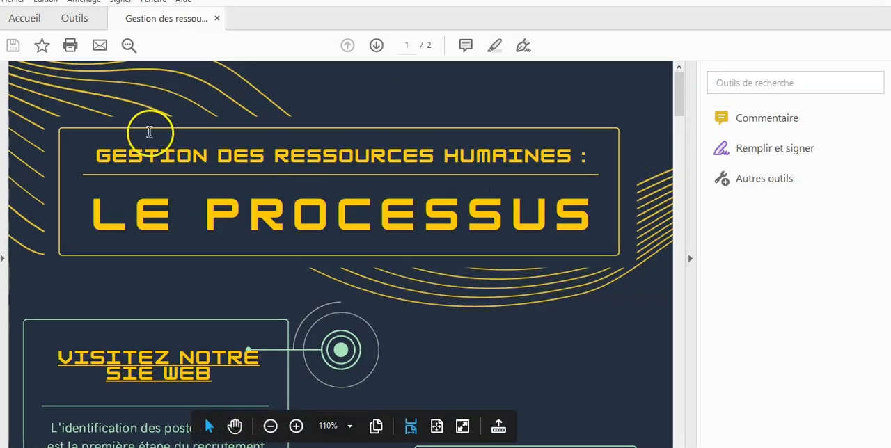
drag(675, 100, 710, 60)
click(820, 2)
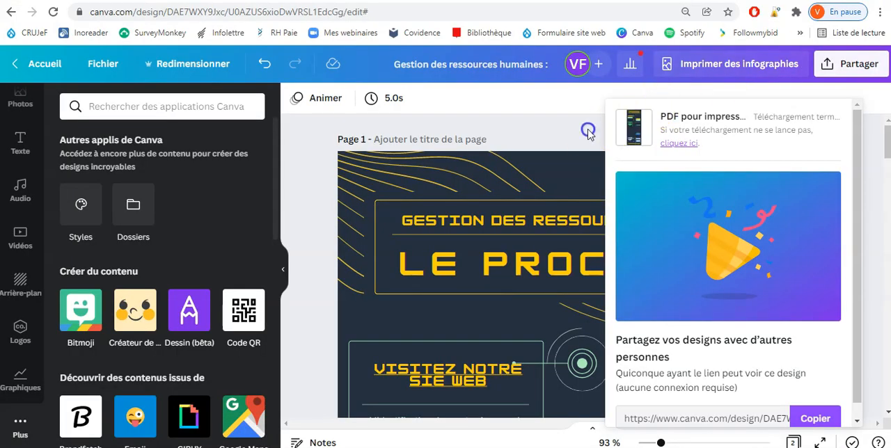
Step: Dismiss the finished download and review the design's sharing options, including downloading, social network sharing and printing
click(587, 129)
click(865, 65)
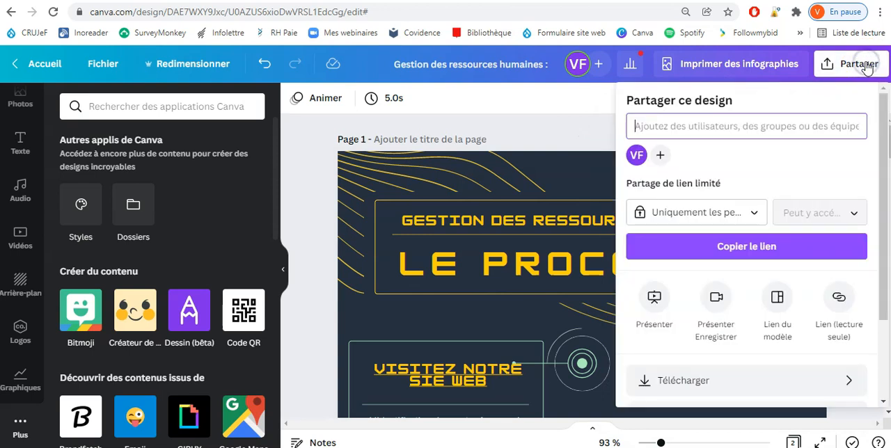
scroll(745, 271, down, 2)
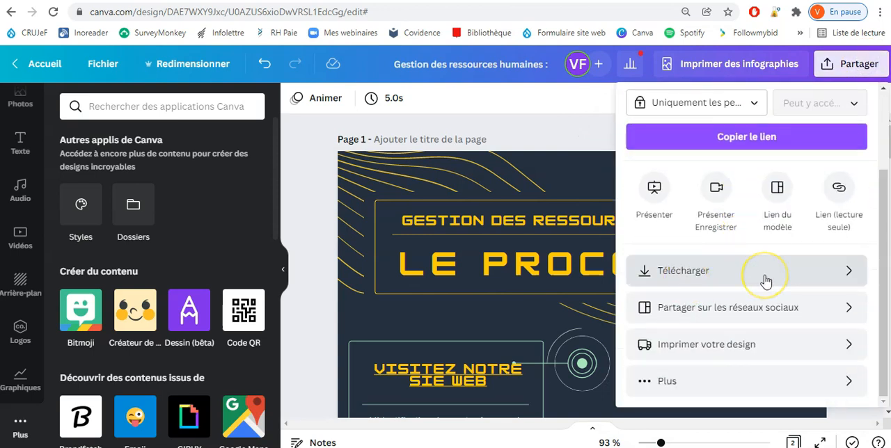
click(678, 317)
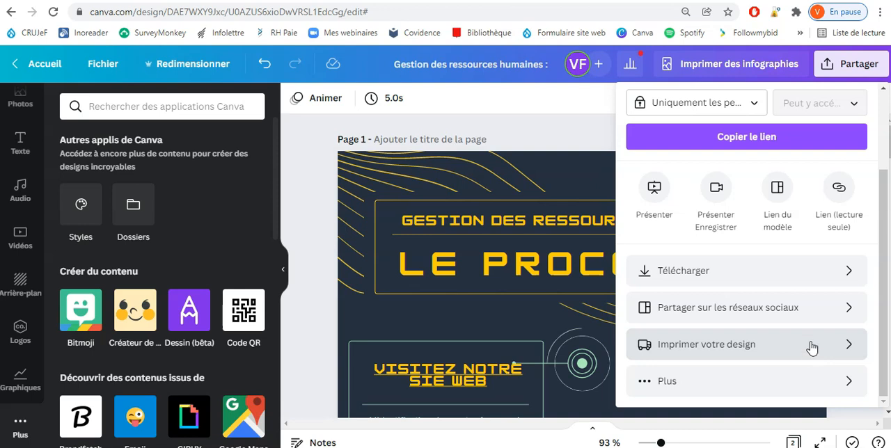
scroll(809, 345, up, 3)
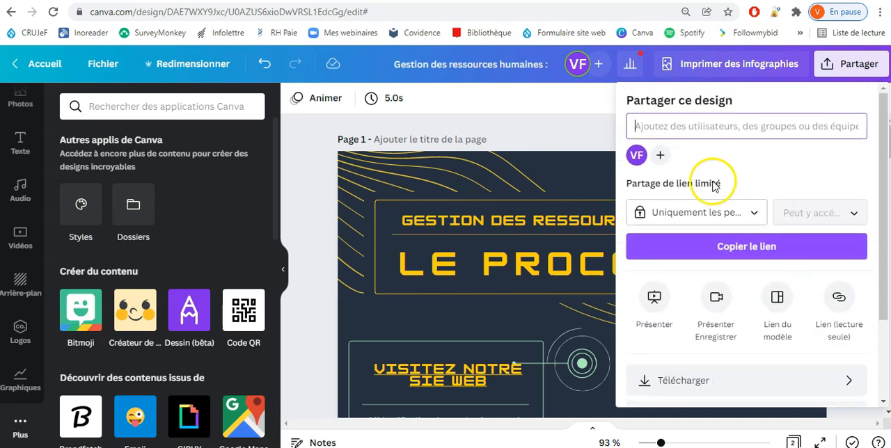
Step: Present the design in full screen, go to page 2 and back to page 1, and exit full screen
click(658, 307)
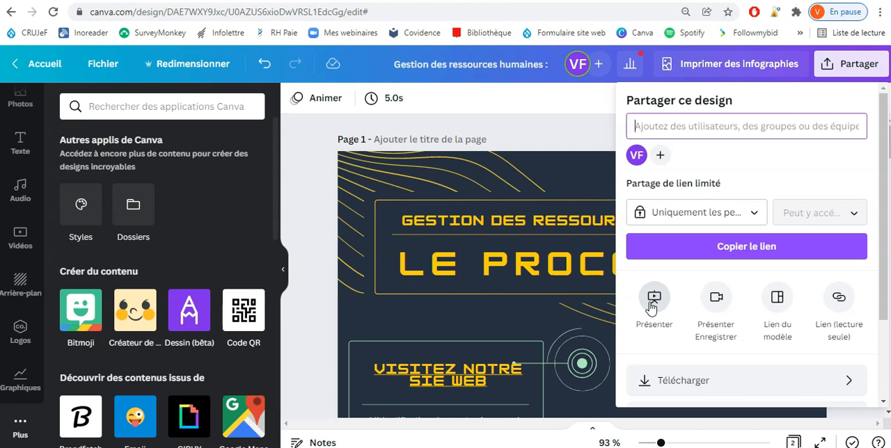
click(652, 301)
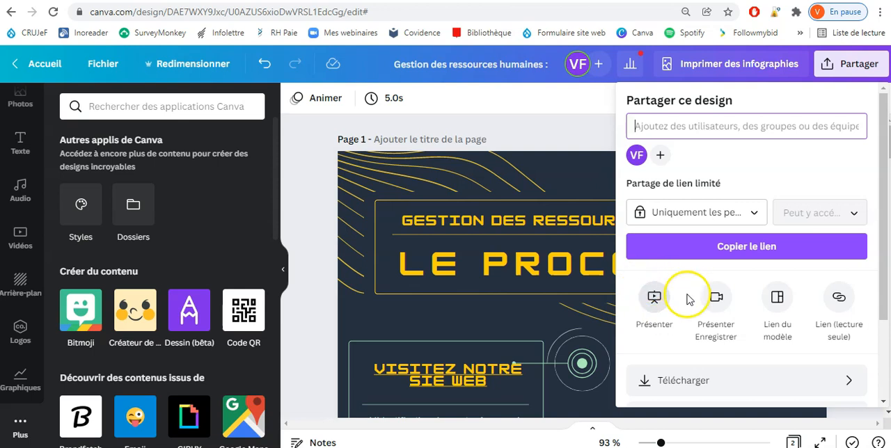
click(752, 195)
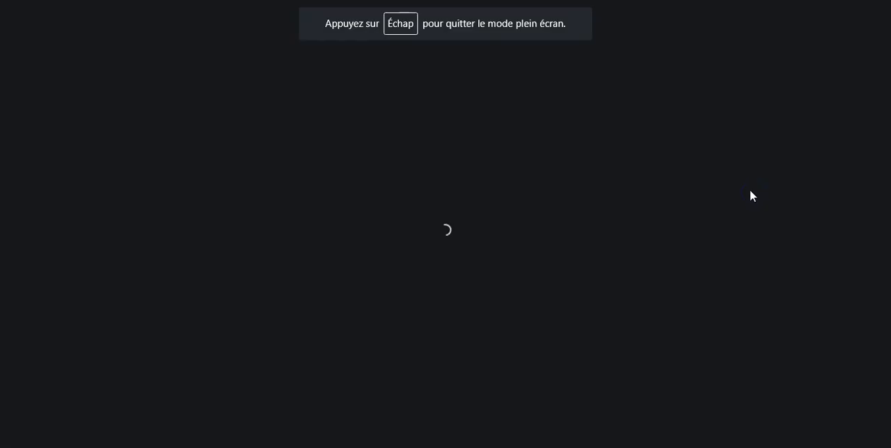
click(708, 176)
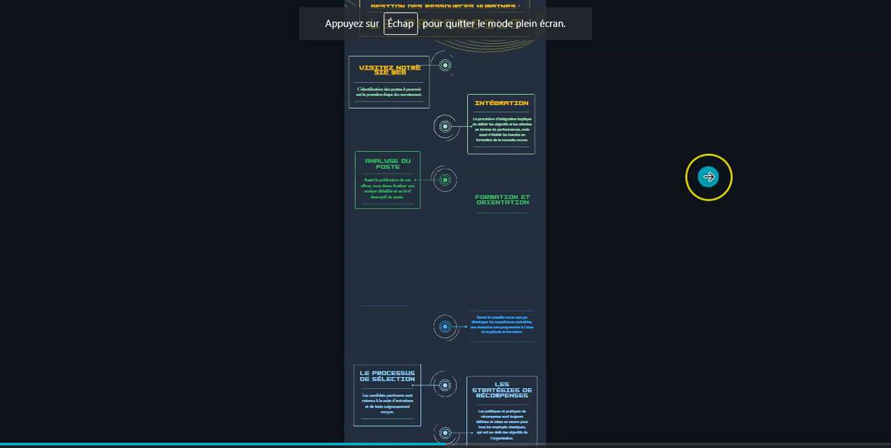
click(708, 176)
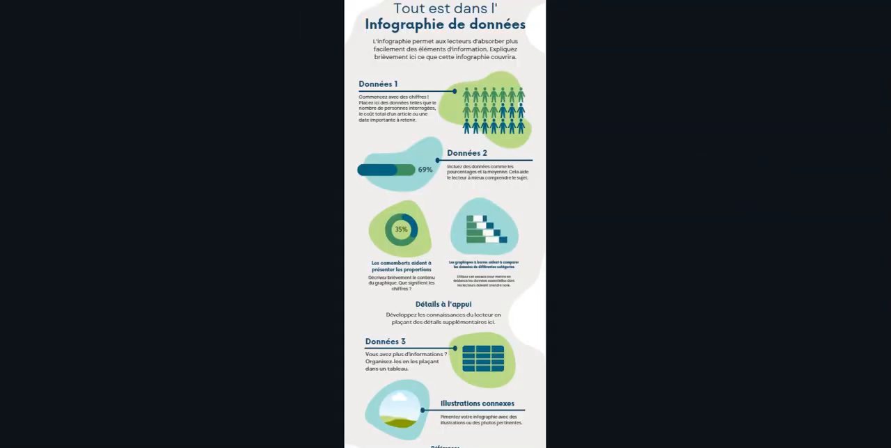
key(Left)
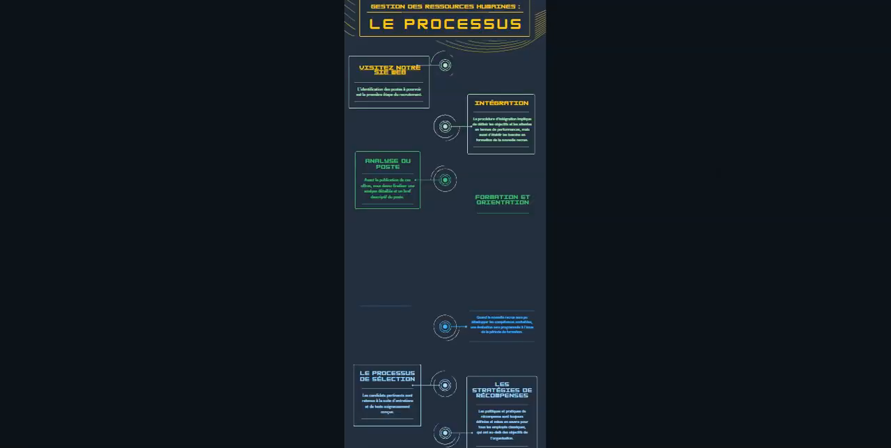
key(Escape)
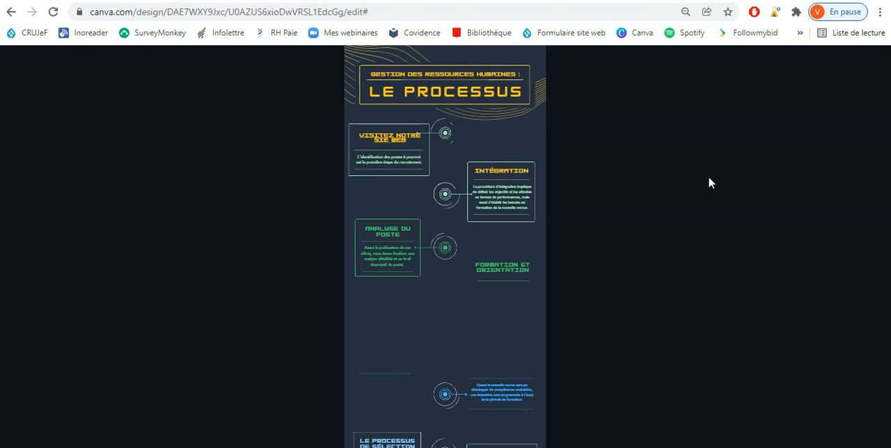
Step: Check the sharing options once more, close them and leave the design for the Canva home page
click(848, 64)
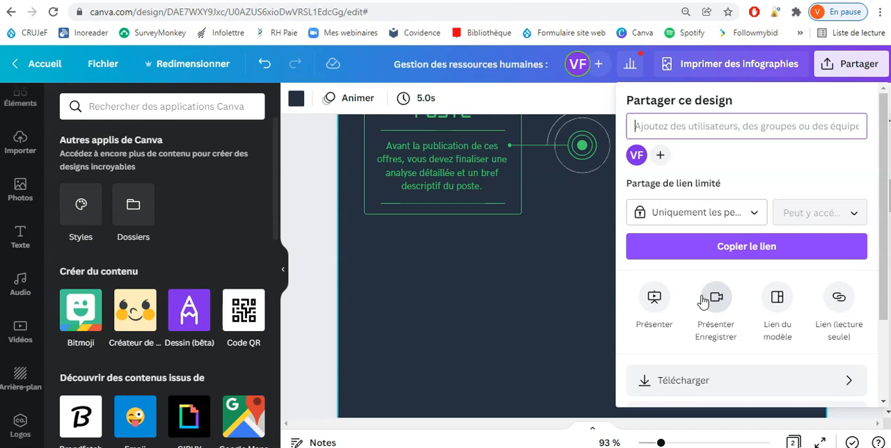
click(318, 161)
drag(888, 201, 888, 140)
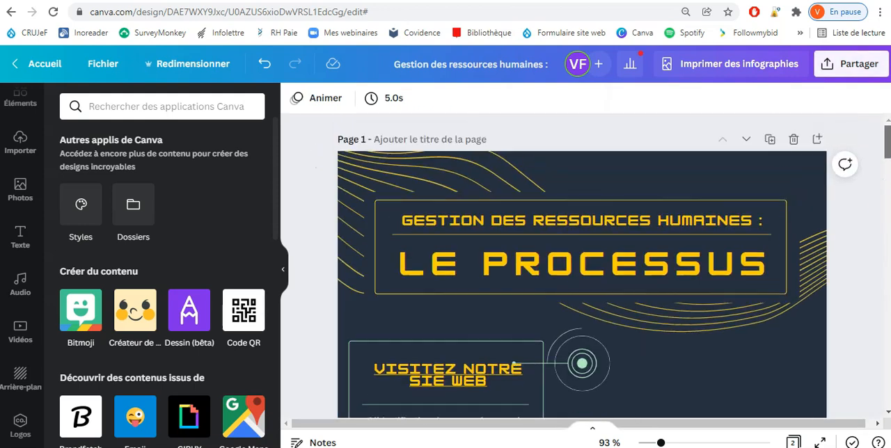
click(10, 64)
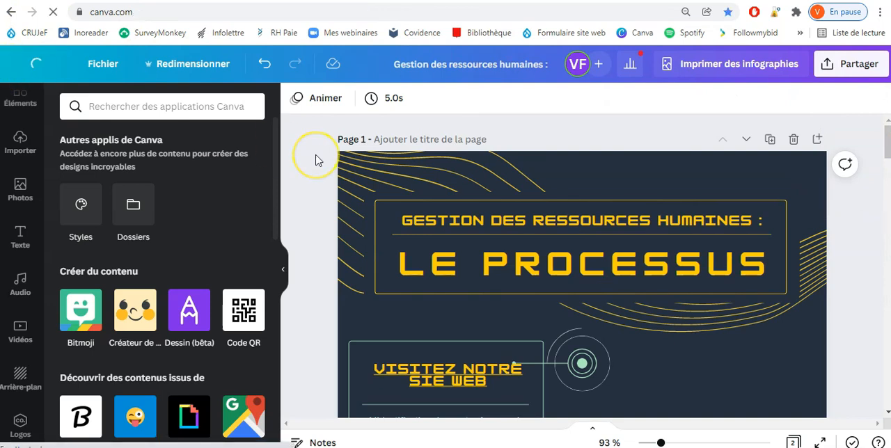